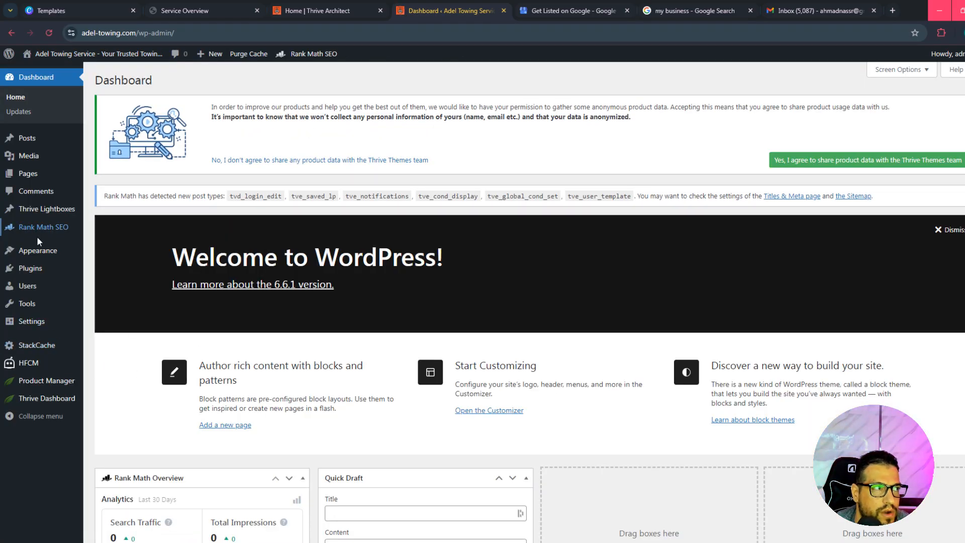
Search the plugin directory for "smtp email", and install and activate WP Mail SMTP by WPForms.
{"action": "scroll", "coordinate": [367, 370], "scroll_direction": "down", "scroll_amount": 1}
{"action": "scroll", "coordinate": [417, 383], "scroll_direction": "up", "scroll_amount": 1}
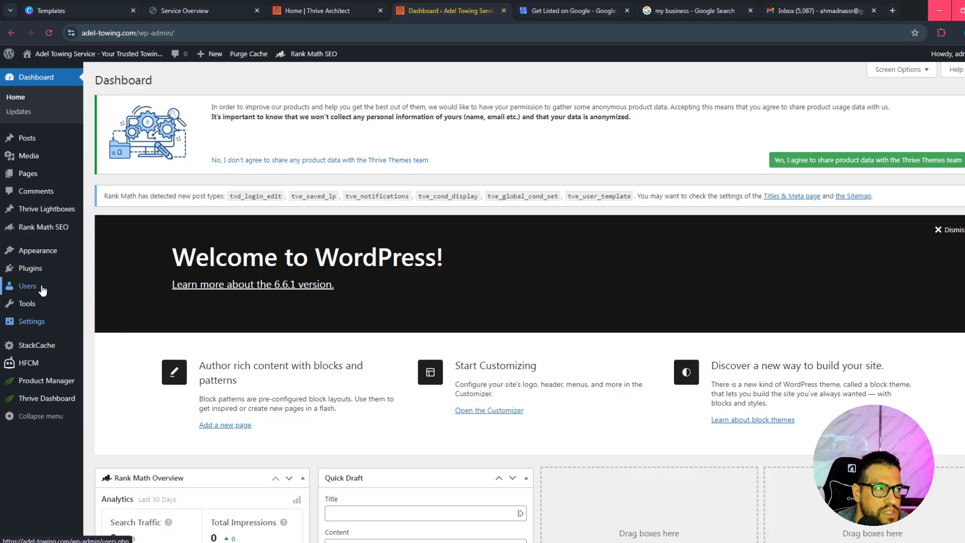
{"action": "mouse_move", "coordinate": [45, 271]}
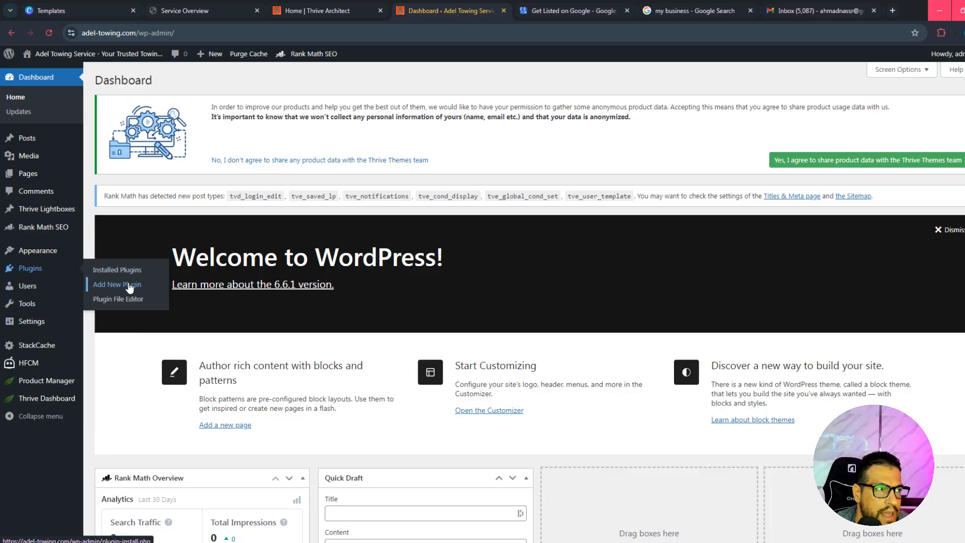
{"action": "left_click", "coordinate": [129, 285]}
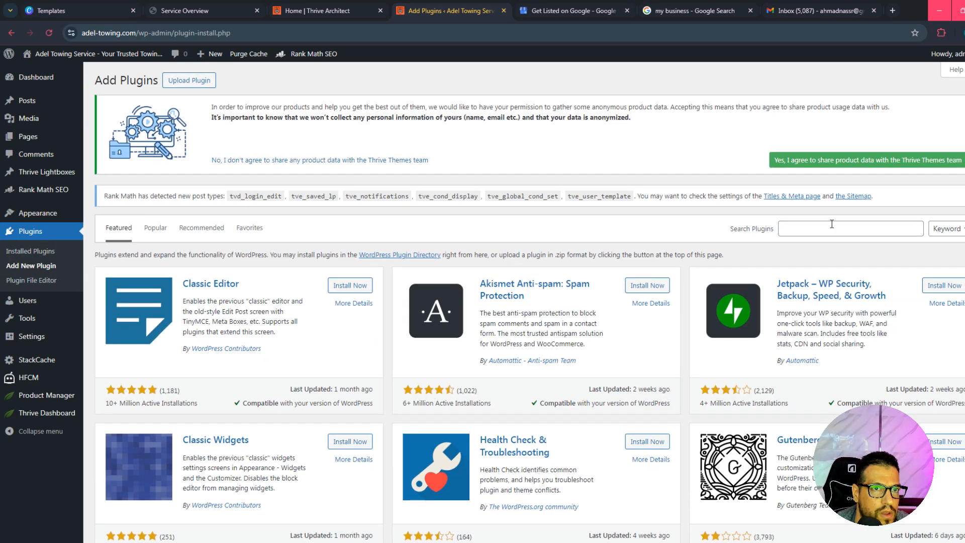
{"action": "left_click", "coordinate": [829, 228]}
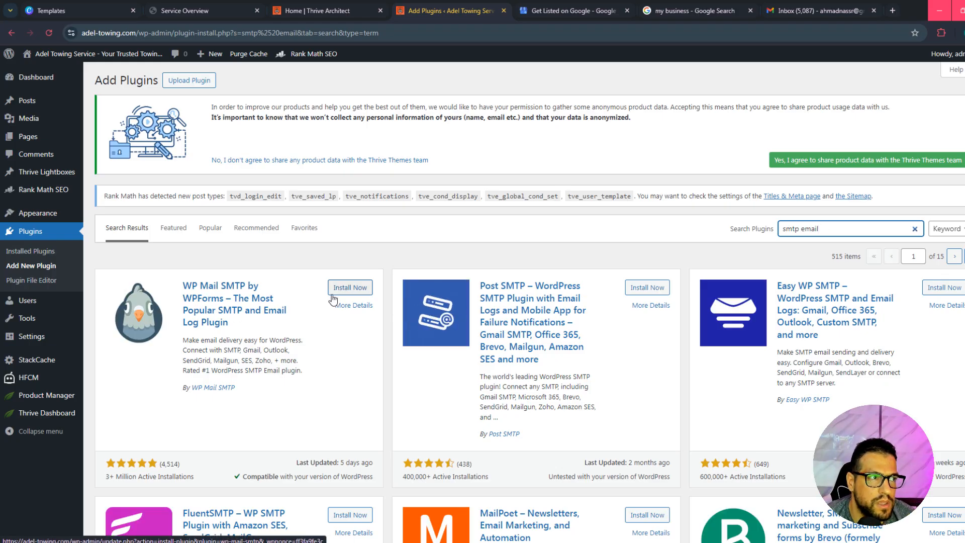
{"action": "left_click", "coordinate": [344, 289]}
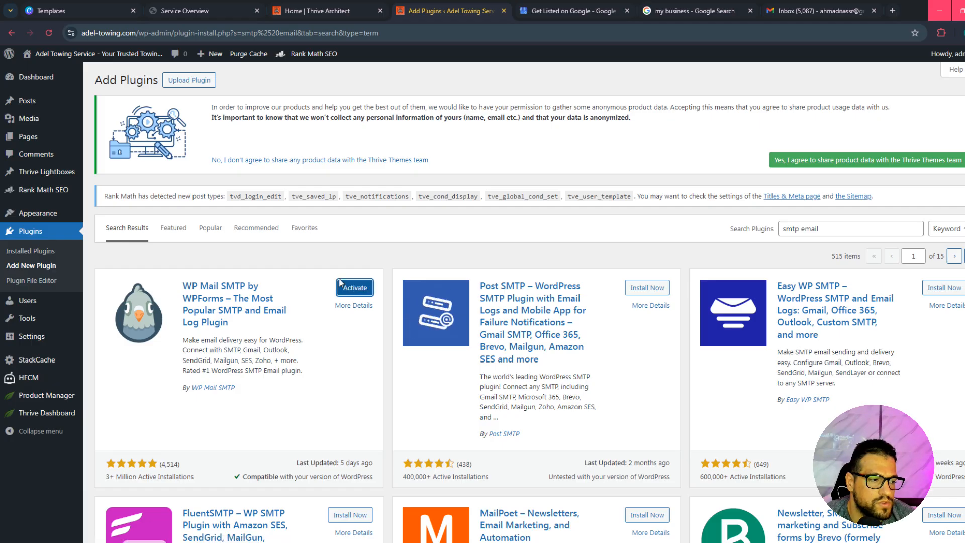
{"action": "left_click", "coordinate": [366, 290]}
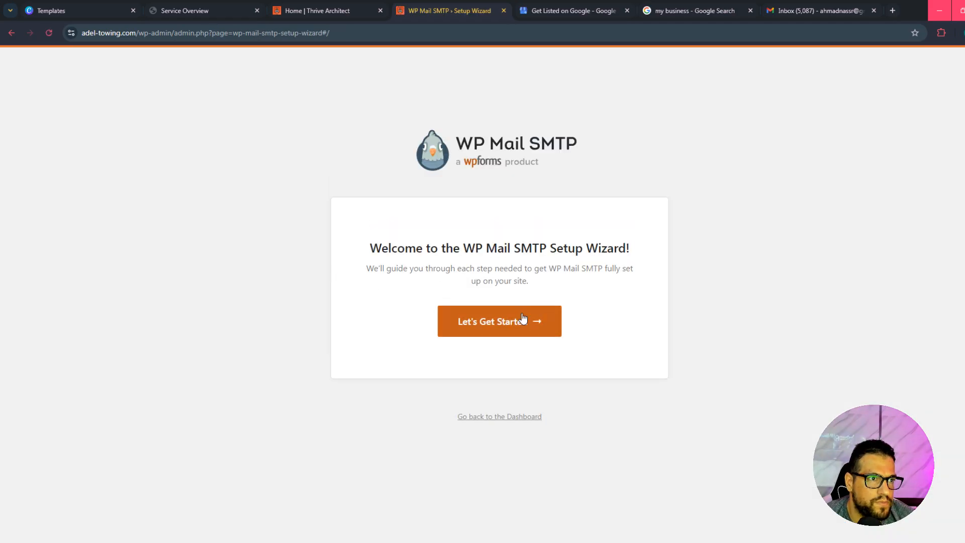
Start the WP Mail SMTP setup wizard and save Other SMTP as the mailer.
{"action": "left_click", "coordinate": [492, 328]}
{"action": "scroll", "coordinate": [563, 278], "scroll_direction": "down", "scroll_amount": 2}
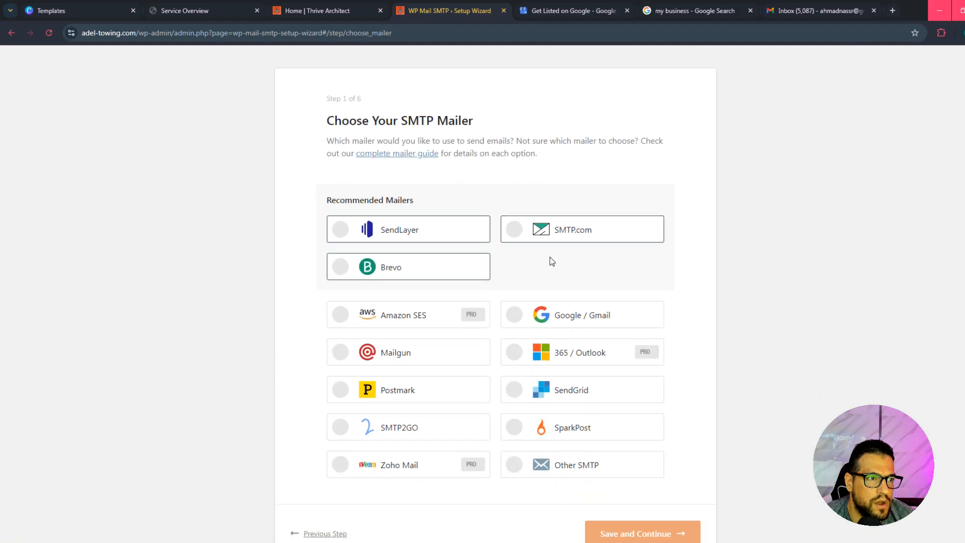
{"action": "left_click", "coordinate": [598, 462]}
{"action": "scroll", "coordinate": [651, 454], "scroll_direction": "down", "scroll_amount": 1}
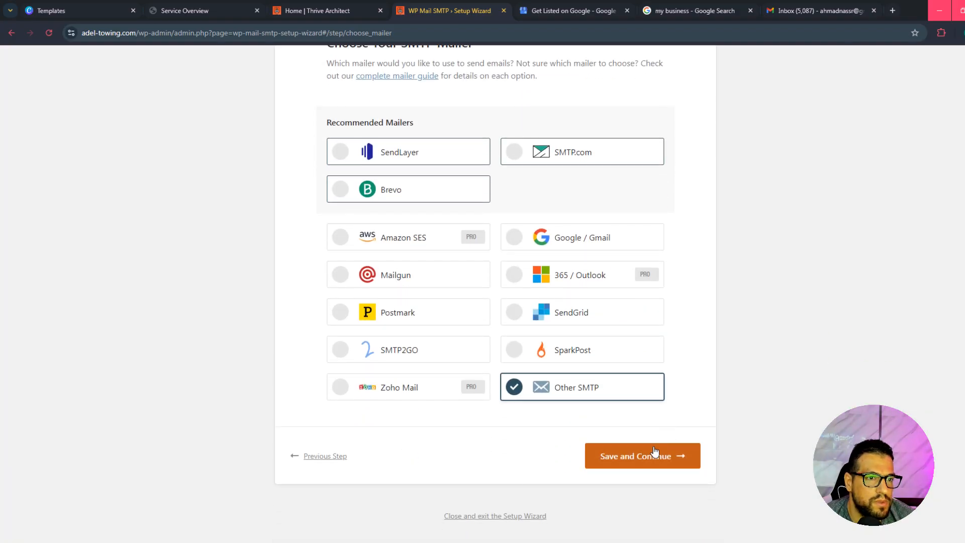
{"action": "left_click", "coordinate": [650, 455]}
{"action": "scroll", "coordinate": [486, 298], "scroll_direction": "down", "scroll_amount": 2}
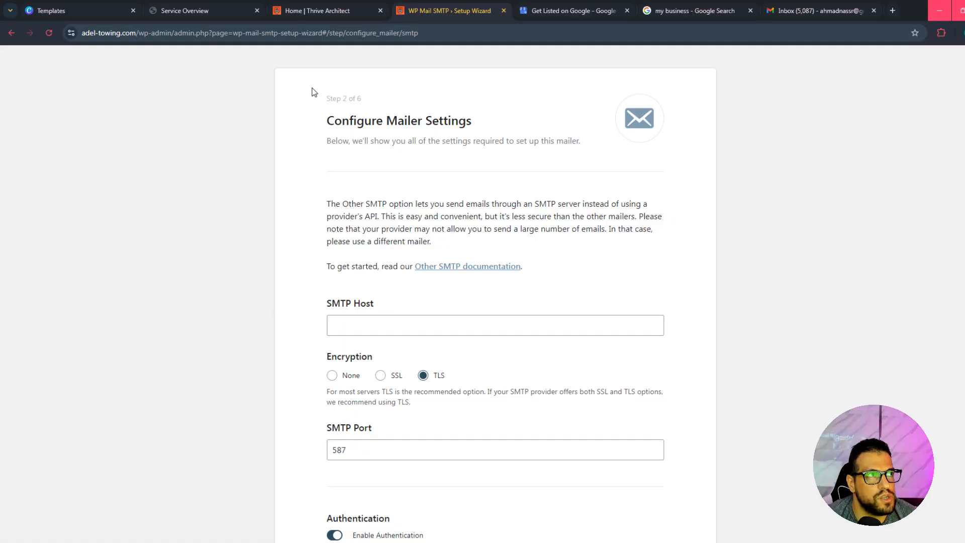
Switch to the GreenBackEnd hosting panel, open Email Accounts for adel-towing.com and copy the existing mailbox's email address.
{"action": "left_click", "coordinate": [194, 9]}
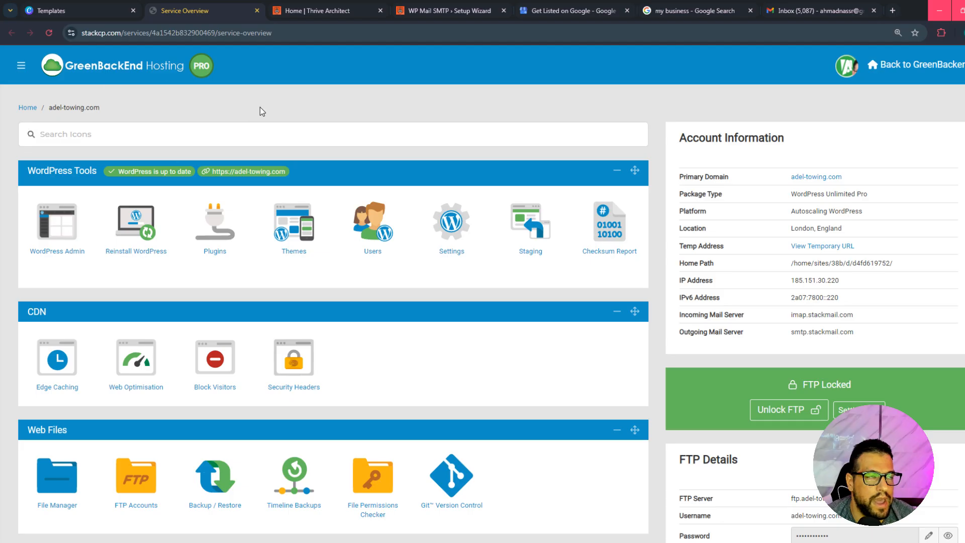
{"action": "scroll", "coordinate": [261, 111], "scroll_direction": "down", "scroll_amount": 5}
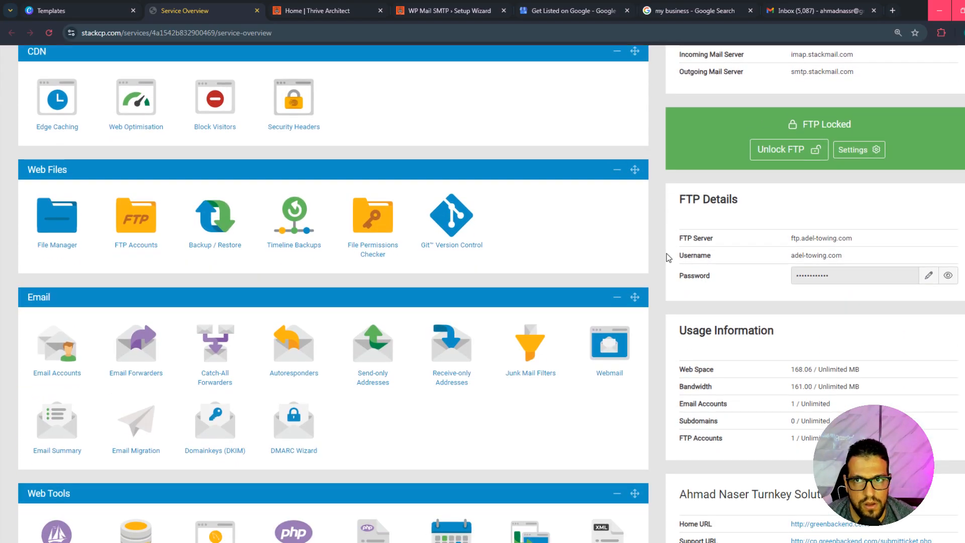
{"action": "scroll", "coordinate": [232, 222], "scroll_direction": "down", "scroll_amount": 2}
{"action": "left_click", "coordinate": [49, 252]}
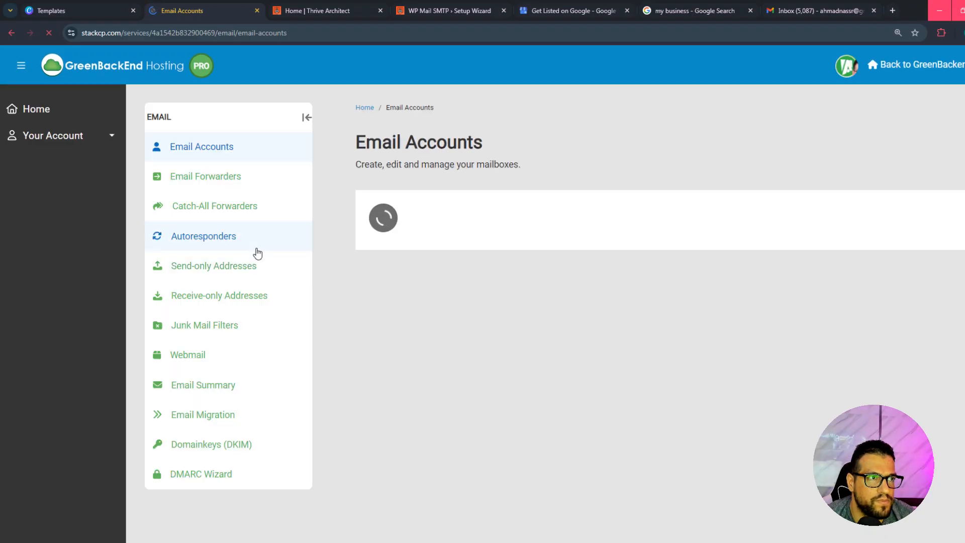
{"action": "scroll", "coordinate": [467, 275], "scroll_direction": "down", "scroll_amount": 2}
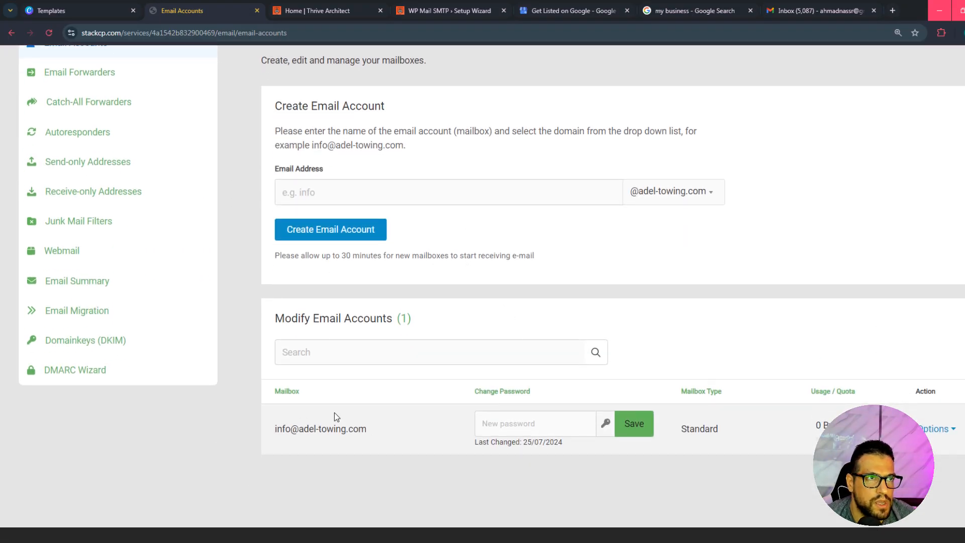
{"action": "left_click_drag", "start_coordinate": [372, 433], "coordinate": [274, 432]}
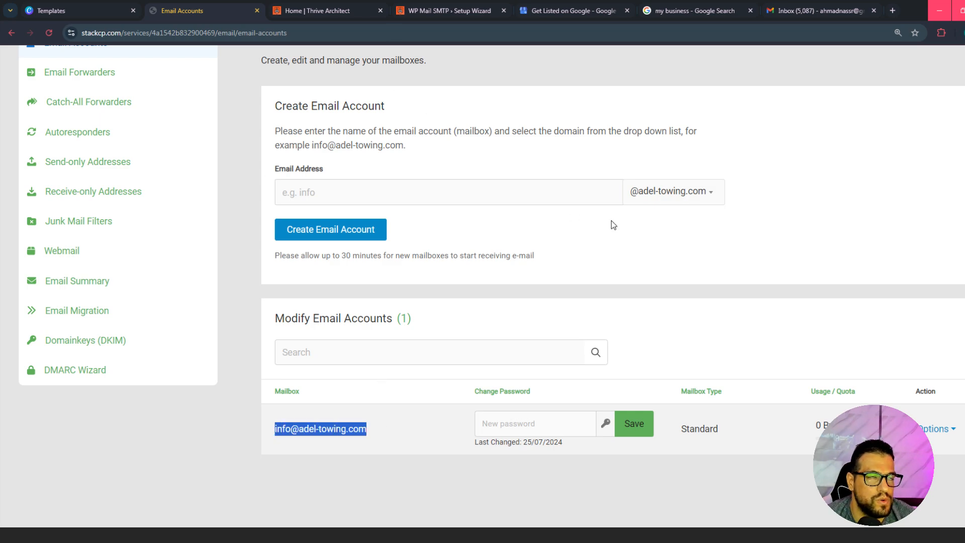
{"action": "scroll", "coordinate": [555, 324], "scroll_direction": "down", "scroll_amount": 1}
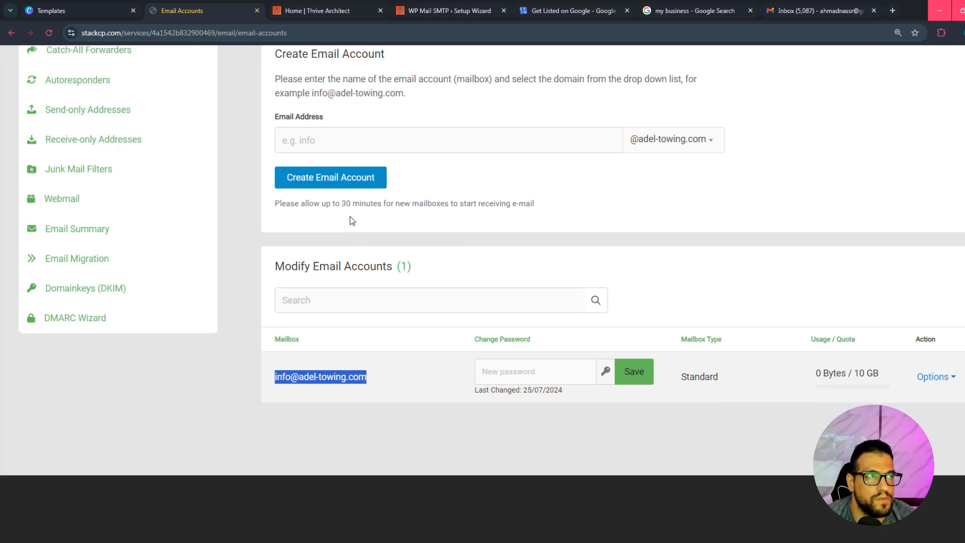
Open the mailbox's Account Setup details in the hosting panel and copy the outgoing server smtp.stackmail.com.
{"action": "left_click", "coordinate": [441, 8]}
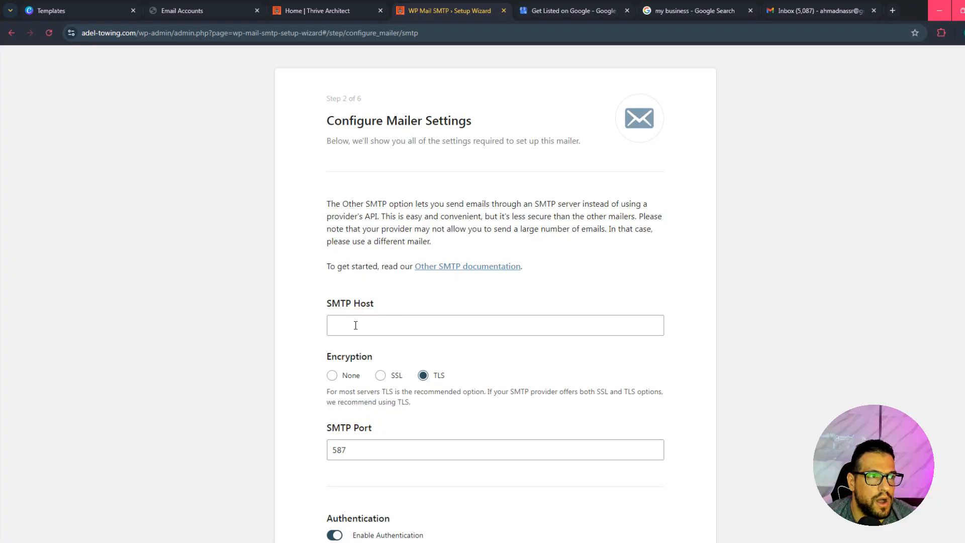
{"action": "left_click", "coordinate": [189, 4]}
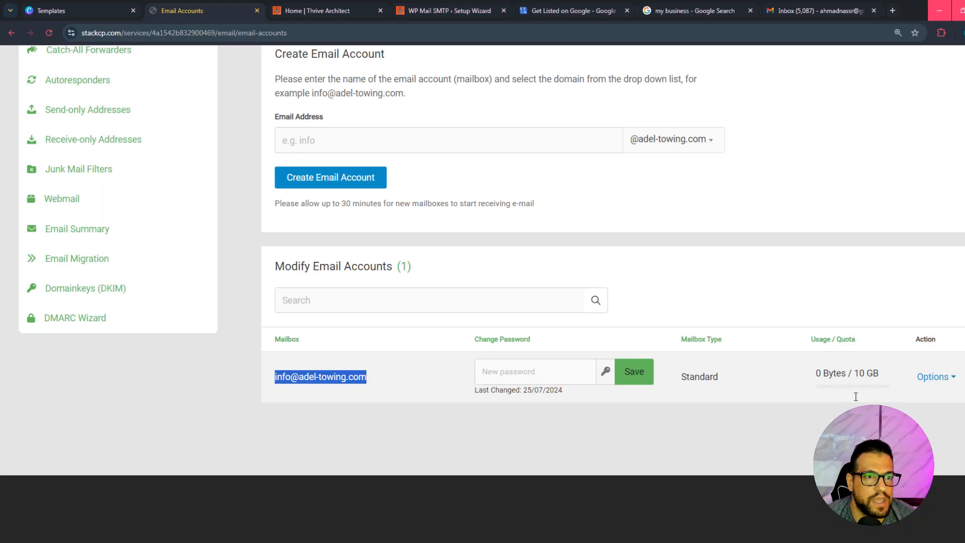
{"action": "left_click", "coordinate": [947, 374]}
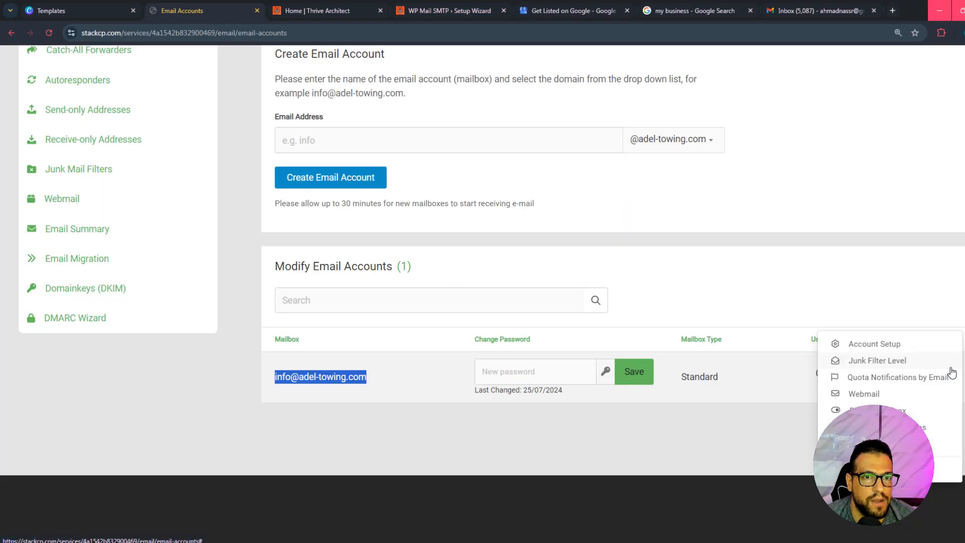
{"action": "left_click", "coordinate": [875, 345]}
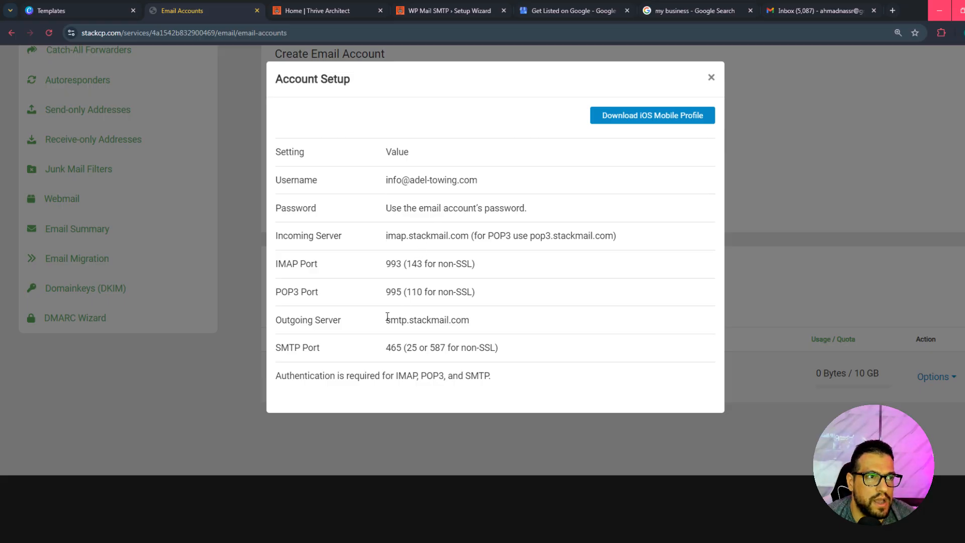
{"action": "left_click_drag", "start_coordinate": [387, 317], "coordinate": [478, 328]}
{"action": "key", "text": "ctrl+c"}
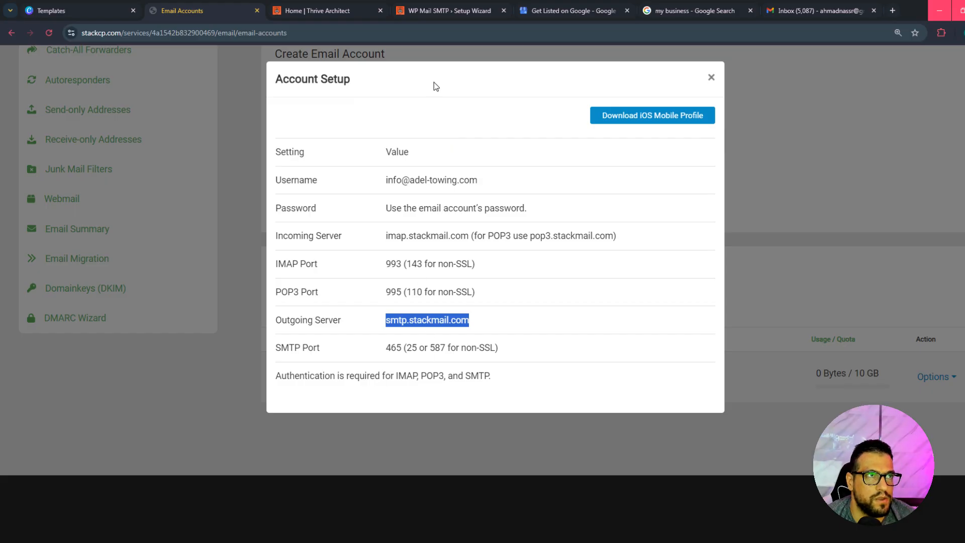
Return to the WP Mail SMTP wizard and set the SMTP host to smtp.stackmail.com with SSL encryption.
{"action": "left_click", "coordinate": [473, 13]}
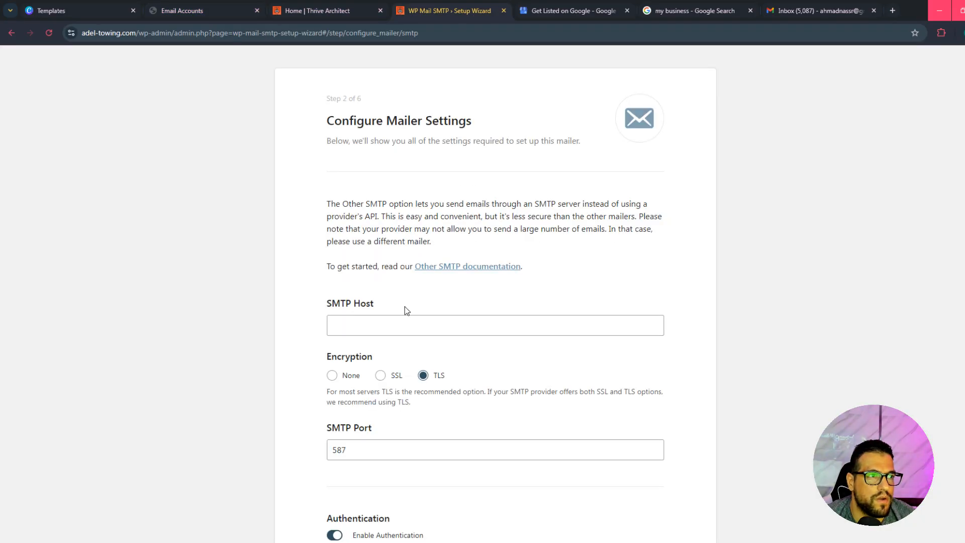
{"action": "left_click", "coordinate": [434, 326]}
{"action": "key", "text": "ctrl+v"}
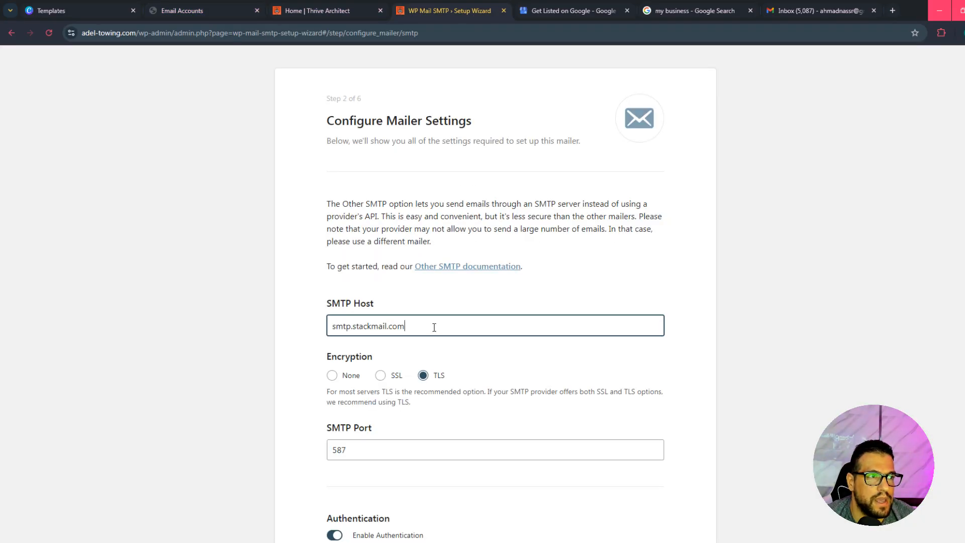
{"action": "left_click", "coordinate": [392, 376]}
{"action": "scroll", "coordinate": [436, 371], "scroll_direction": "down", "scroll_amount": 3}
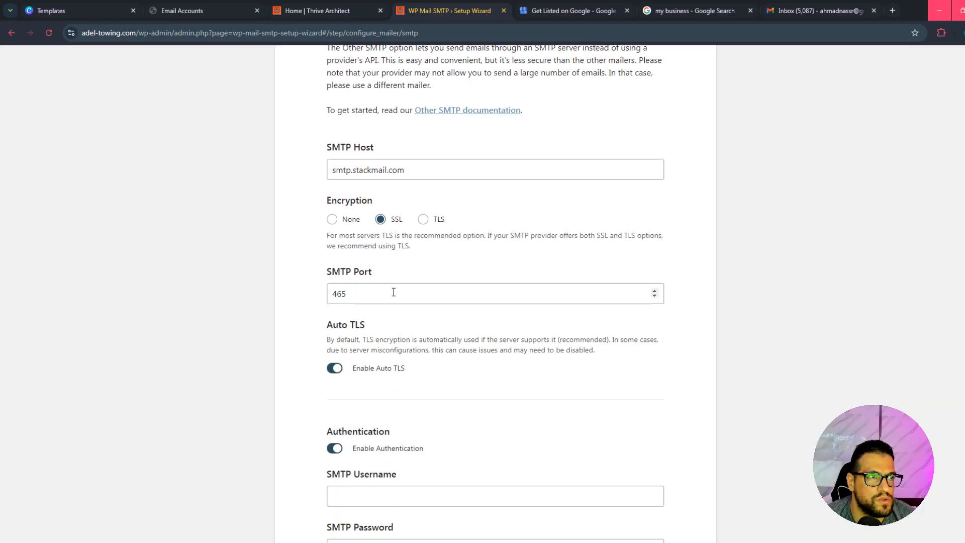
Fill in the SMTP username with the mailbox's email address from the clipboard history.
{"action": "scroll", "coordinate": [394, 292], "scroll_direction": "down", "scroll_amount": 2}
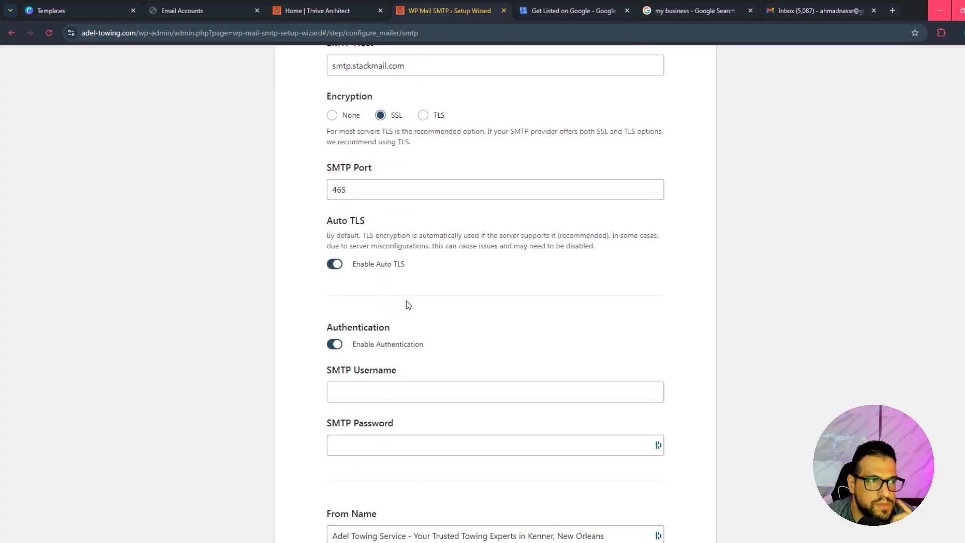
{"action": "left_click", "coordinate": [364, 397]}
{"action": "key", "text": "super+v"}
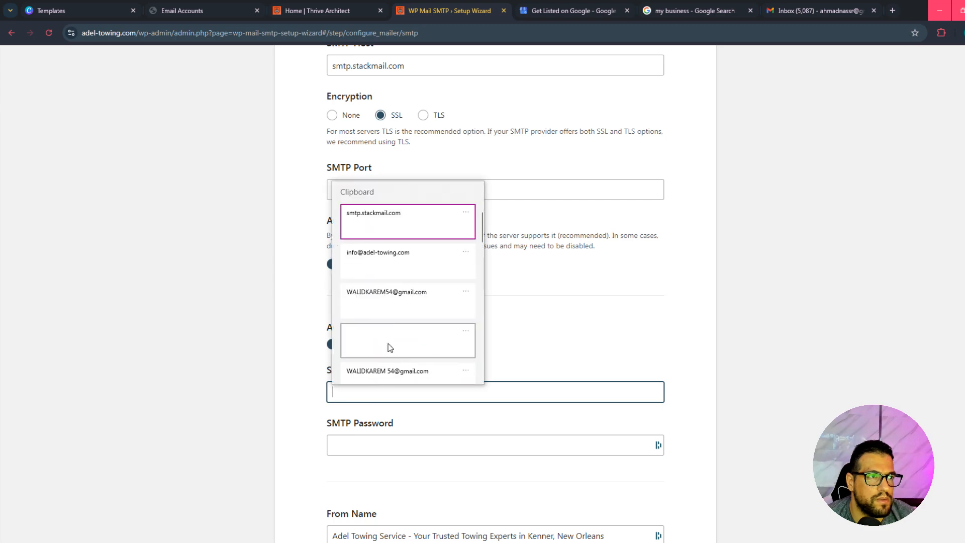
{"action": "left_click", "coordinate": [395, 259]}
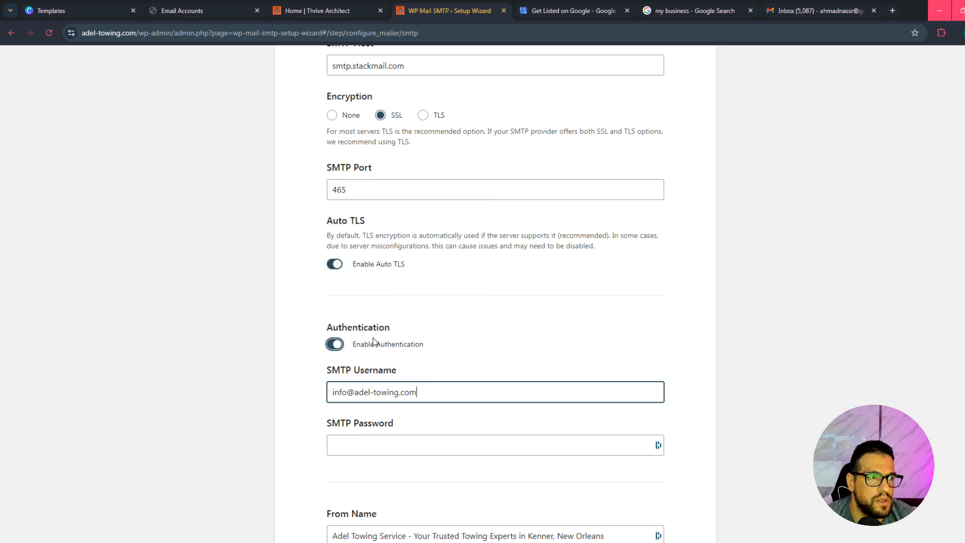
{"action": "left_click", "coordinate": [417, 448]}
{"action": "scroll", "coordinate": [402, 322], "scroll_direction": "down", "scroll_amount": 2}
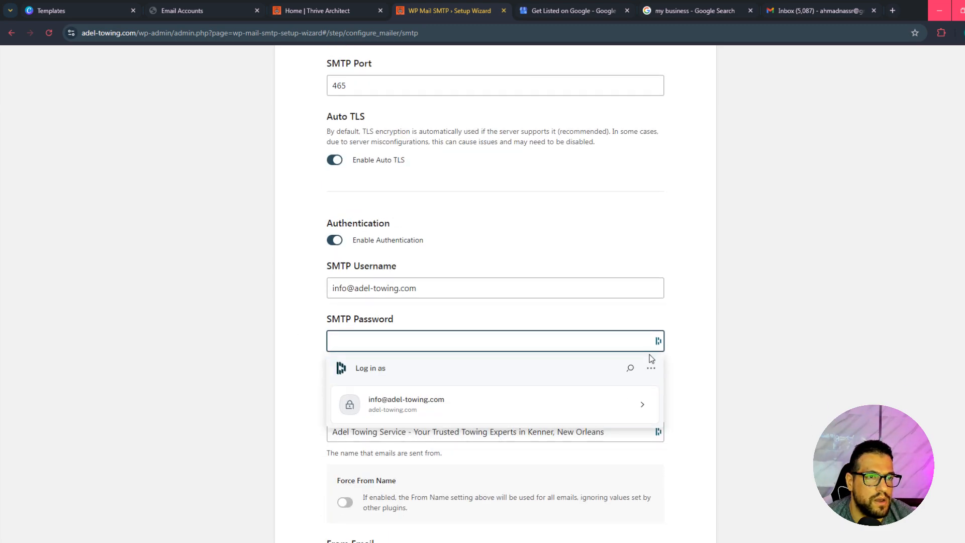
{"action": "scroll", "coordinate": [397, 359], "scroll_direction": "down", "scroll_amount": 1}
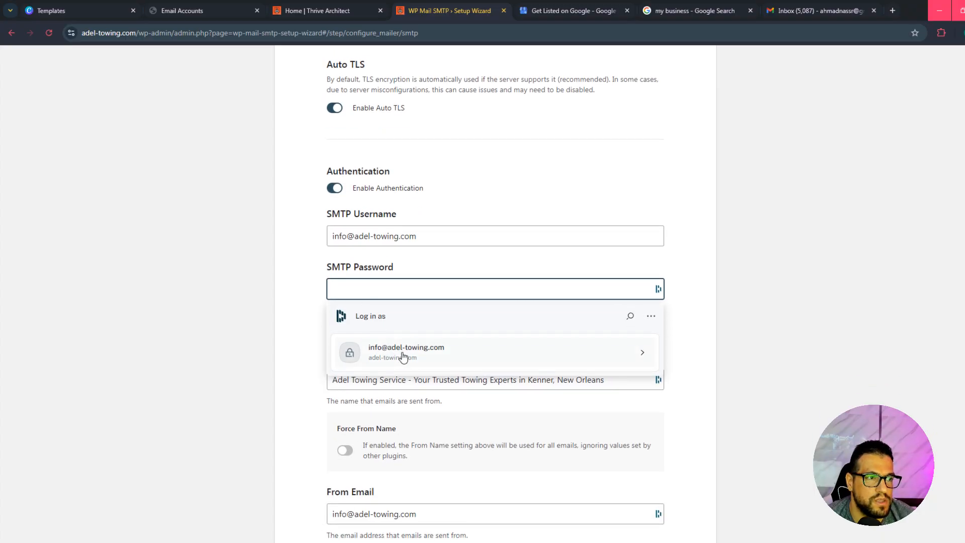
{"action": "scroll", "coordinate": [400, 360], "scroll_direction": "down", "scroll_amount": 1}
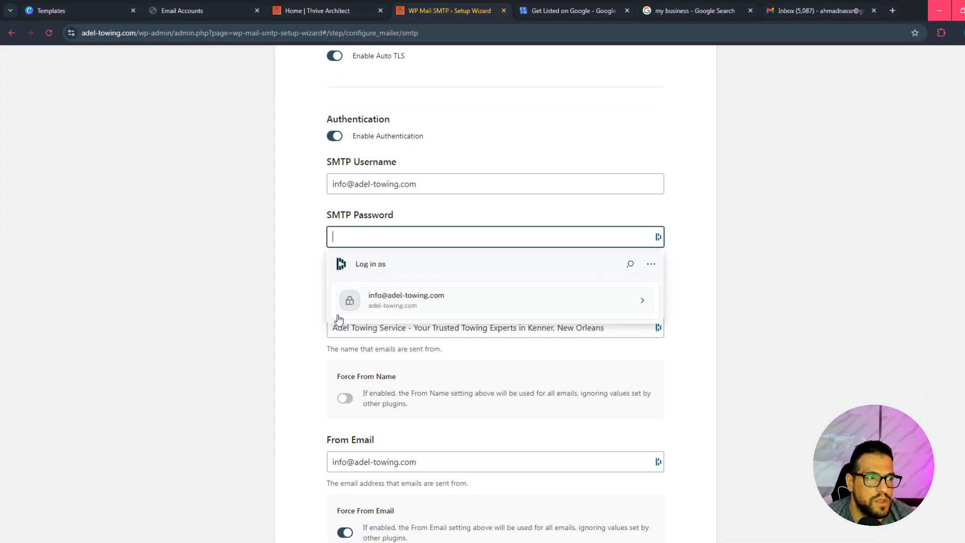
{"action": "left_click", "coordinate": [290, 337]}
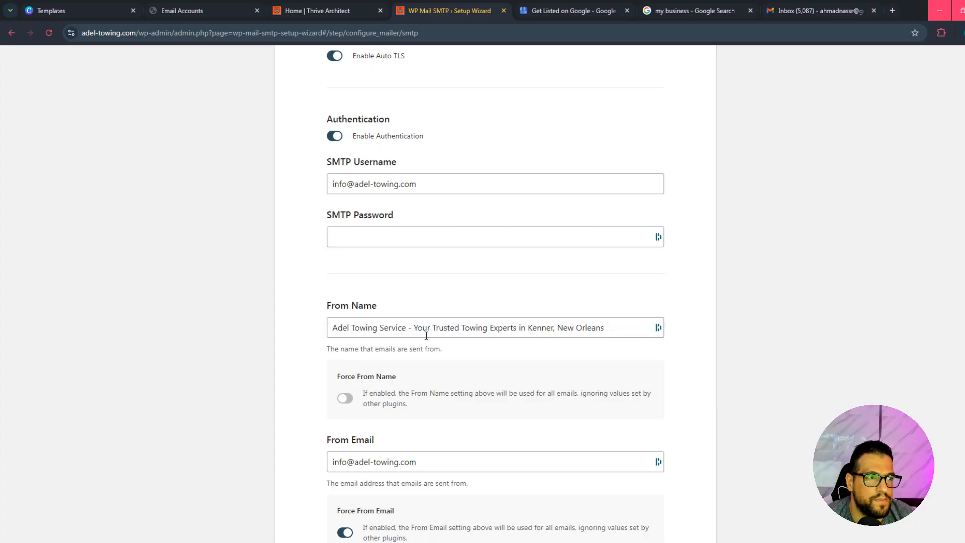
Shorten the From Name to "Adel Towing Service" and enable Force From Name.
{"action": "left_click_drag", "start_coordinate": [409, 328], "coordinate": [665, 325]}
{"action": "key", "text": "BackSpace"}
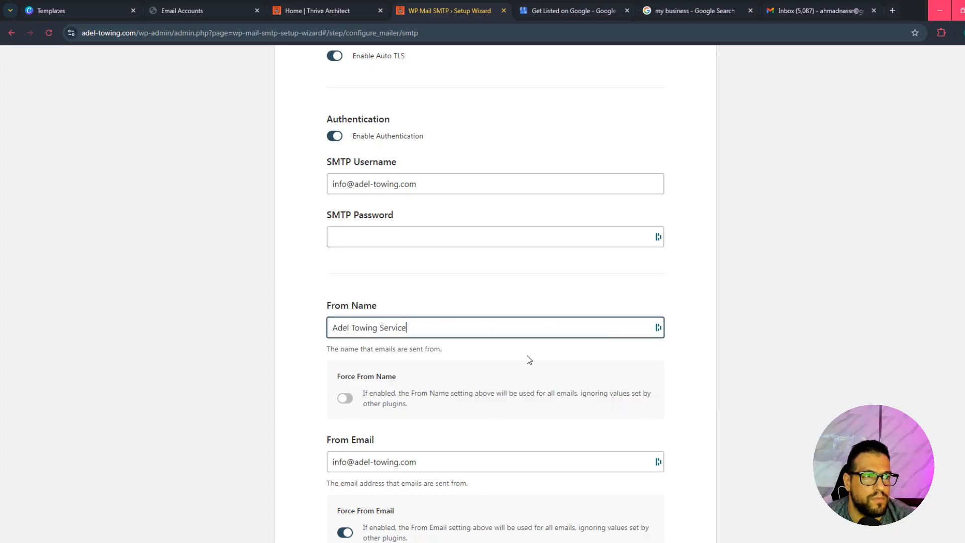
{"action": "left_click", "coordinate": [355, 401]}
{"action": "scroll", "coordinate": [373, 411], "scroll_direction": "down", "scroll_amount": 3}
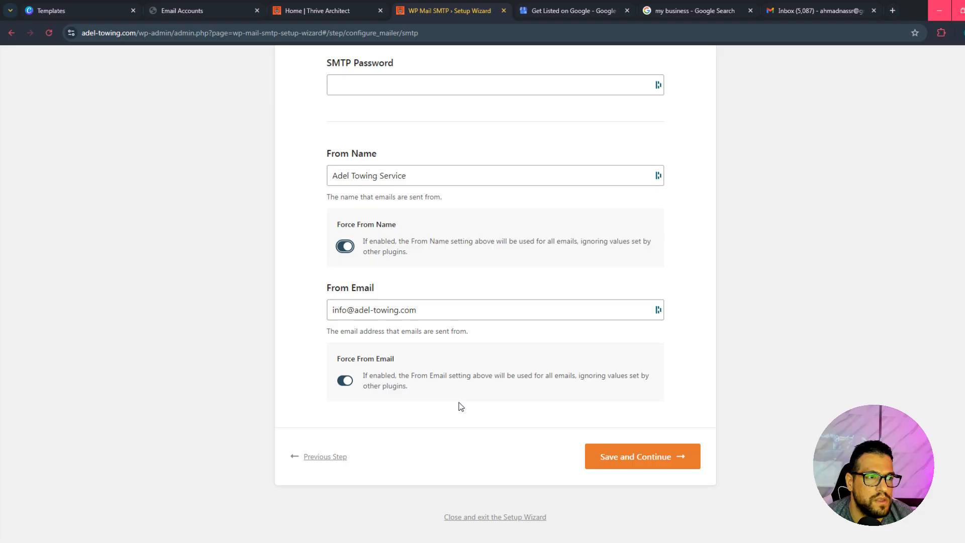
{"action": "left_click", "coordinate": [628, 457]}
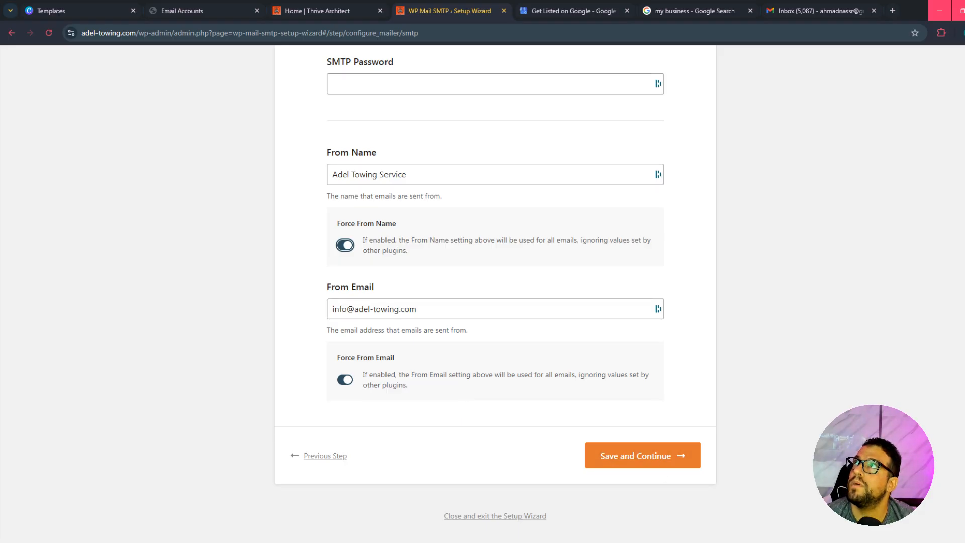
Switch to the hosting panel's email accounts and close the mailbox's Account Setup details.
{"action": "scroll", "coordinate": [581, 250], "scroll_direction": "up", "scroll_amount": 6}
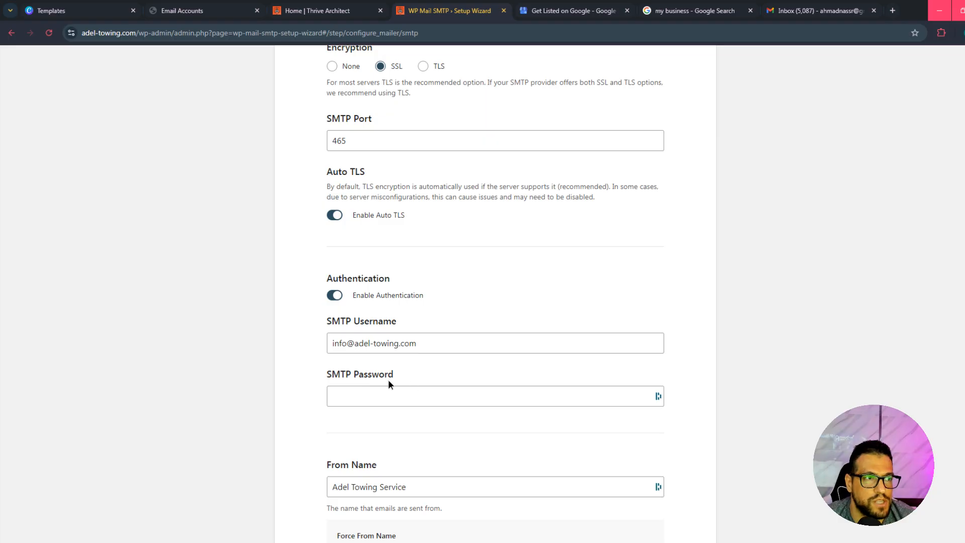
{"action": "left_click_drag", "start_coordinate": [393, 376], "coordinate": [335, 378]}
{"action": "left_click", "coordinate": [173, 11]}
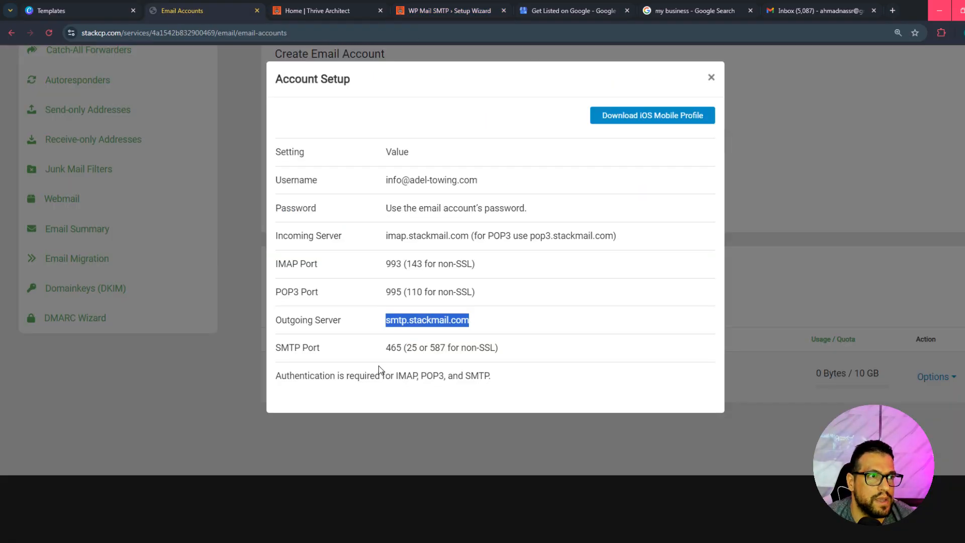
{"action": "left_click", "coordinate": [712, 77]}
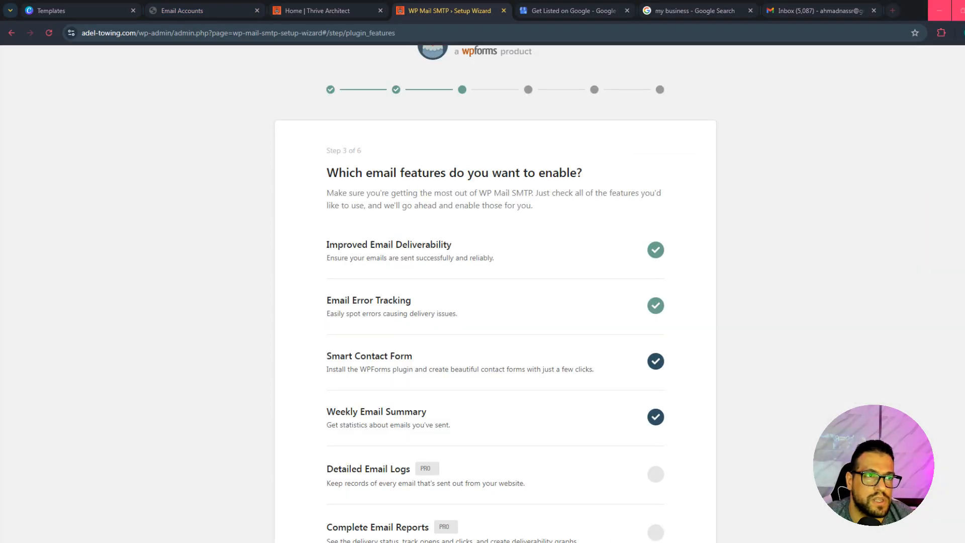
Continue the setup wizard with the preselected email features and save the Smart Recommendations step without opting in to data sharing.
{"action": "scroll", "coordinate": [463, 372], "scroll_direction": "down", "scroll_amount": 2}
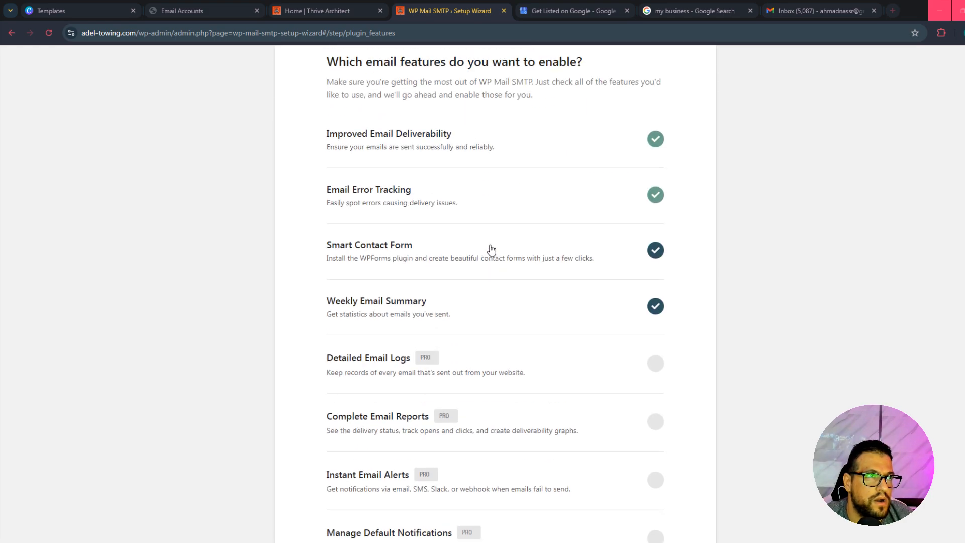
{"action": "scroll", "coordinate": [491, 248], "scroll_direction": "down", "scroll_amount": 3}
{"action": "left_click", "coordinate": [652, 432]}
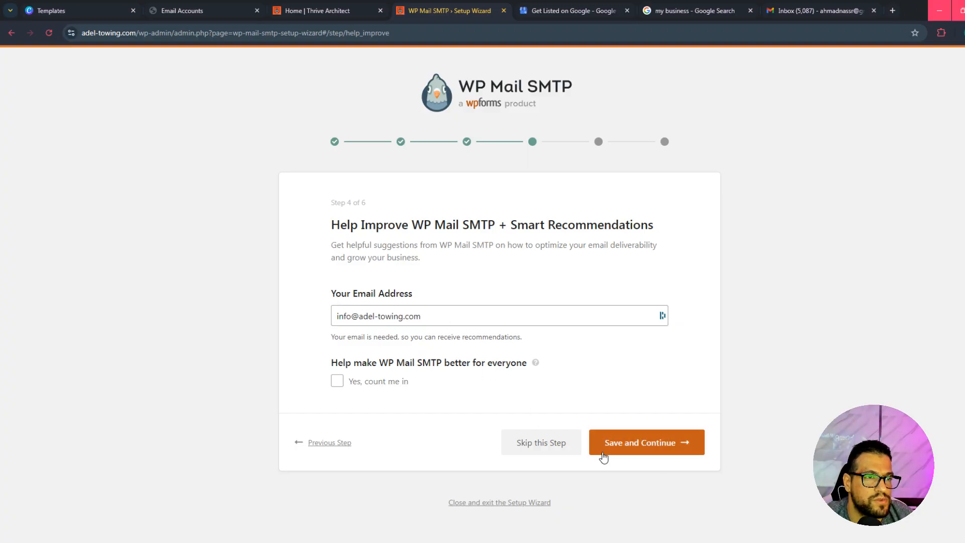
{"action": "left_click", "coordinate": [645, 446]}
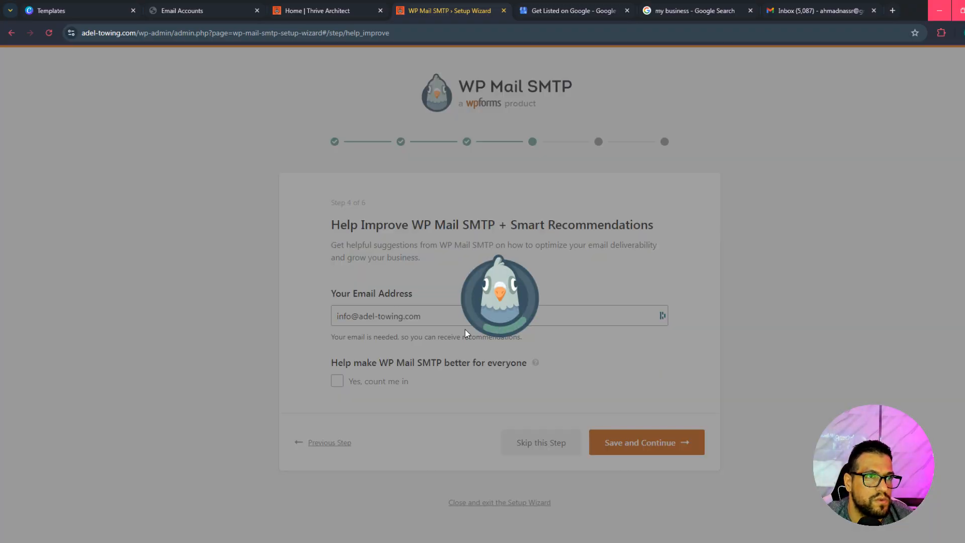
Skip the WP Mail SMTP Pro license step and finish the setup wizard.
{"action": "scroll", "coordinate": [628, 446], "scroll_direction": "down", "scroll_amount": 5}
{"action": "scroll", "coordinate": [625, 442], "scroll_direction": "down", "scroll_amount": 4}
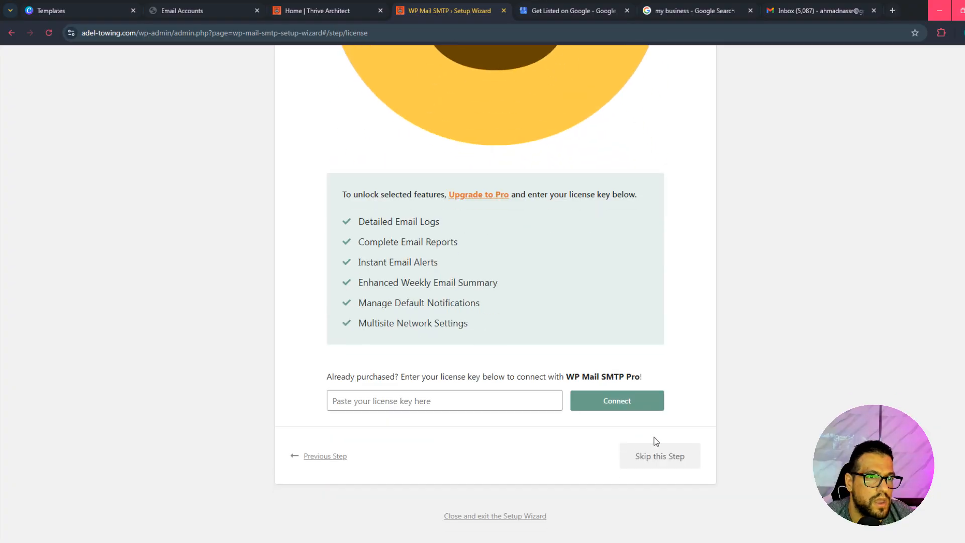
{"action": "left_click", "coordinate": [665, 458]}
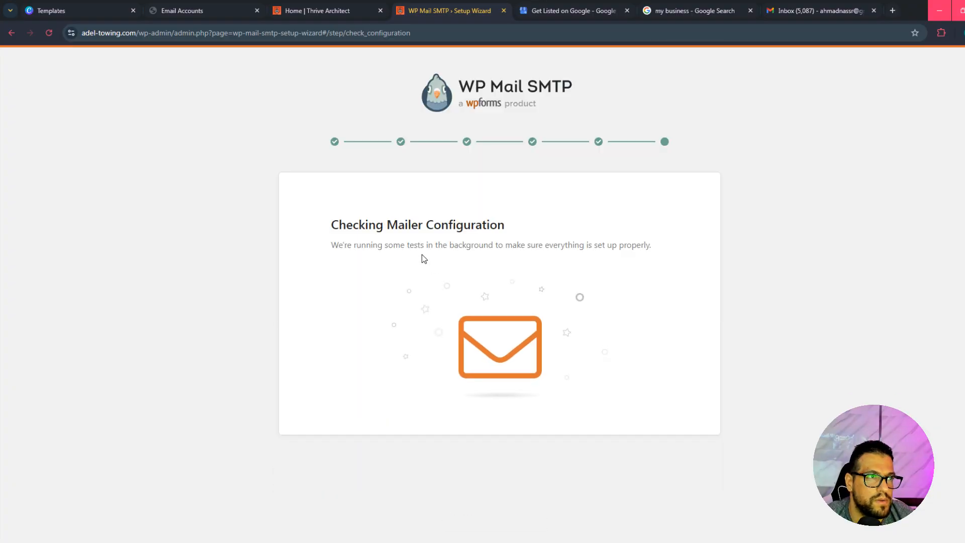
{"action": "scroll", "coordinate": [485, 291], "scroll_direction": "down", "scroll_amount": 5}
{"action": "scroll", "coordinate": [510, 453], "scroll_direction": "down", "scroll_amount": 2}
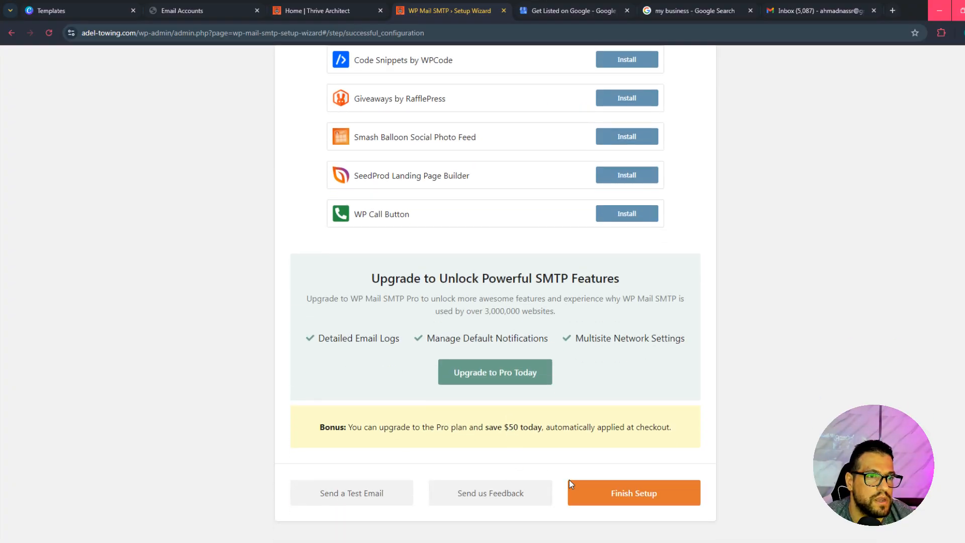
{"action": "left_click", "coordinate": [627, 495]}
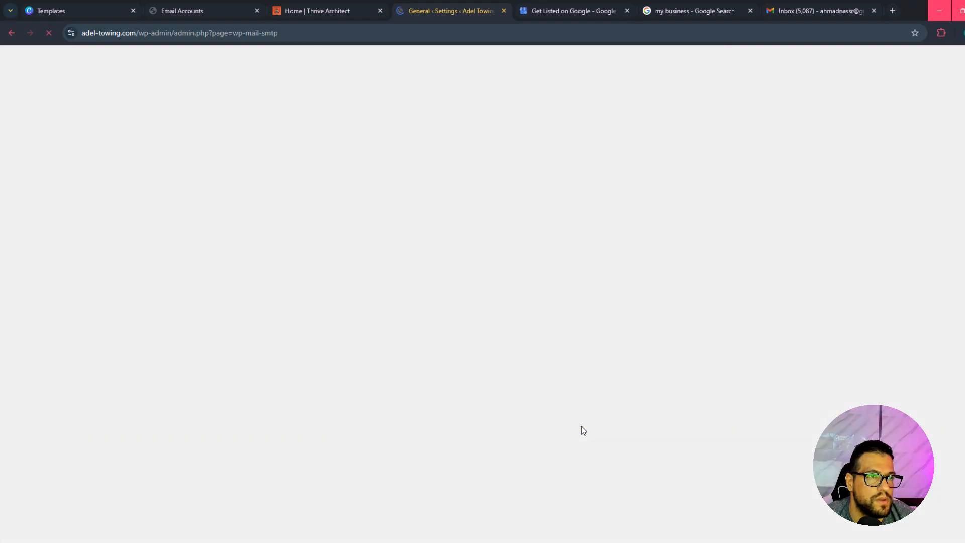
Open the WP Mail SMTP email test tool and send an HTML test email to the site's own mailbox.
{"action": "scroll", "coordinate": [172, 257], "scroll_direction": "down", "scroll_amount": 2}
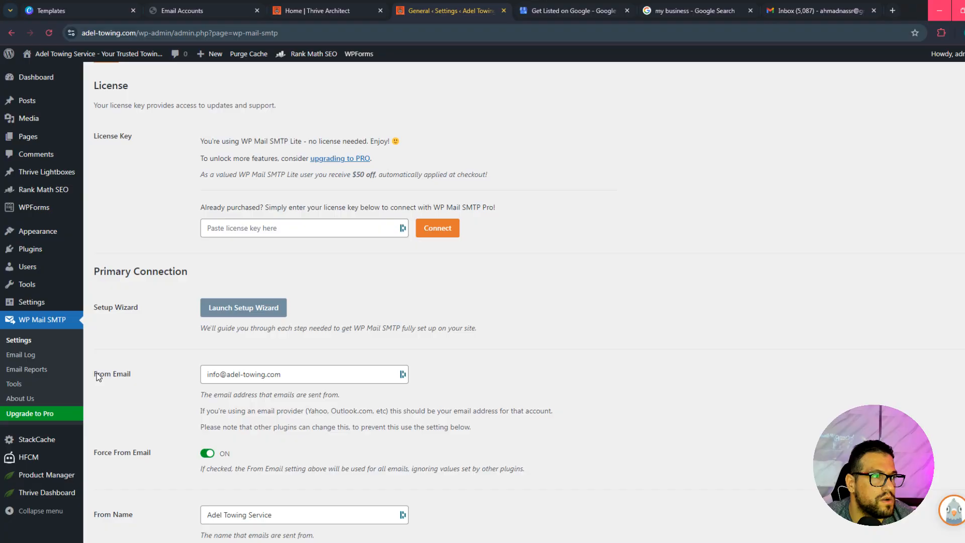
{"action": "left_click", "coordinate": [15, 384]}
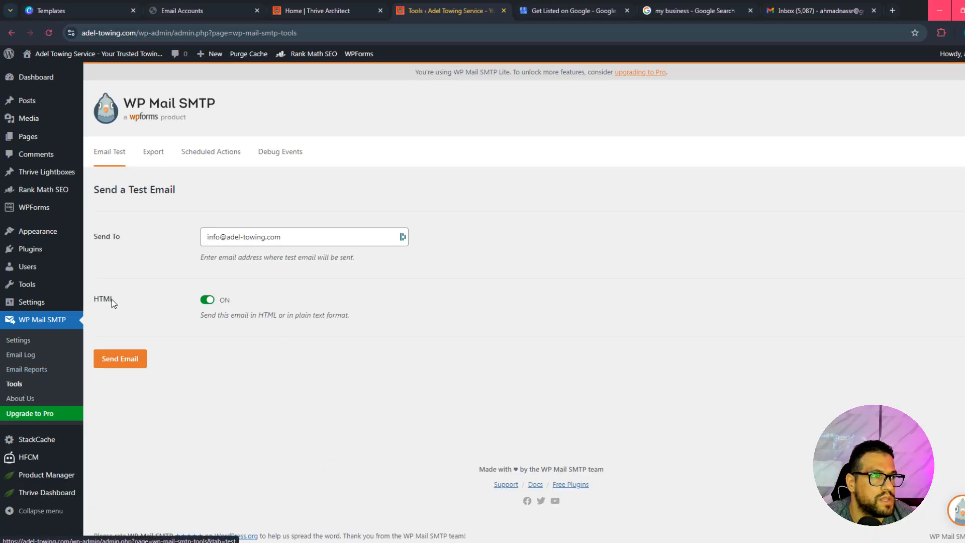
{"action": "left_click_drag", "start_coordinate": [308, 239], "coordinate": [182, 241]}
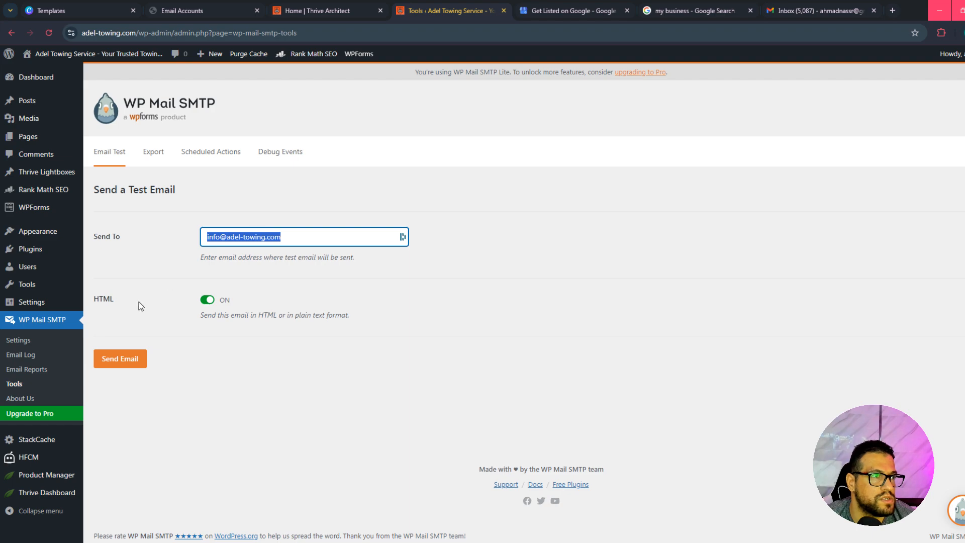
{"action": "left_click", "coordinate": [119, 358]}
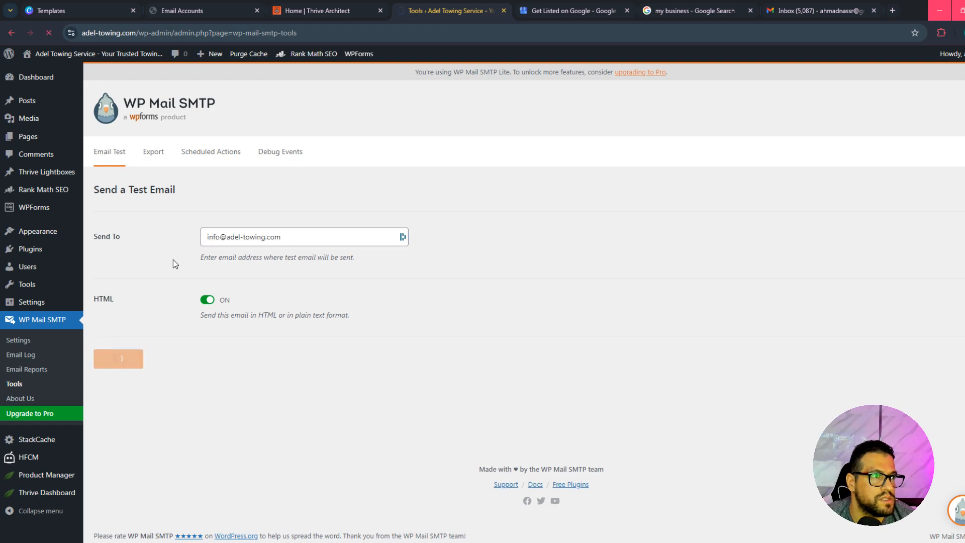
Examine the test email's delivery message and the SPF and DMARC domain check results.
{"action": "left_click_drag", "start_coordinate": [93, 265], "coordinate": [199, 264]}
{"action": "left_click_drag", "start_coordinate": [138, 234], "coordinate": [277, 236]}
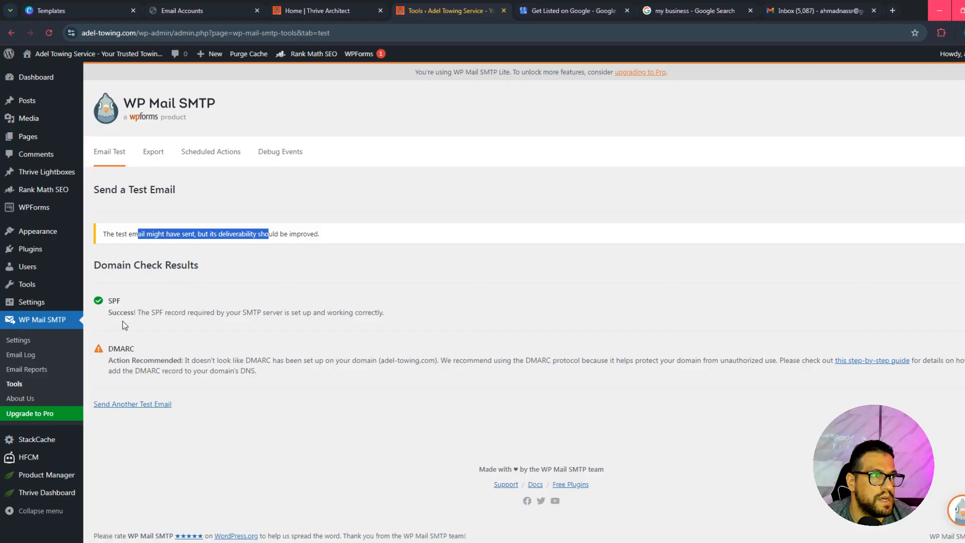
{"action": "left_click_drag", "start_coordinate": [114, 348], "coordinate": [158, 368]}
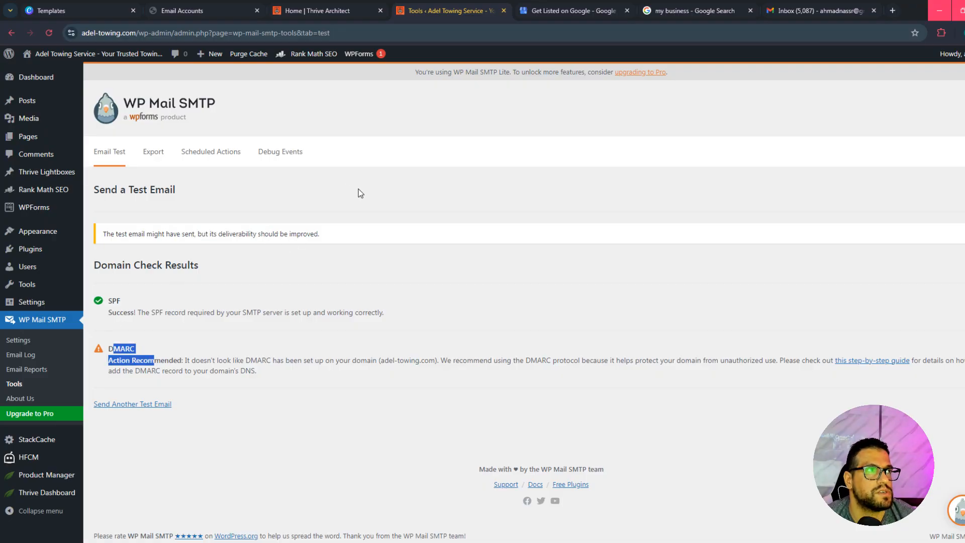
Add a DKIM signature for adel-towing.com with the selector s1 in the hosting panel.
{"action": "left_click", "coordinate": [198, 16]}
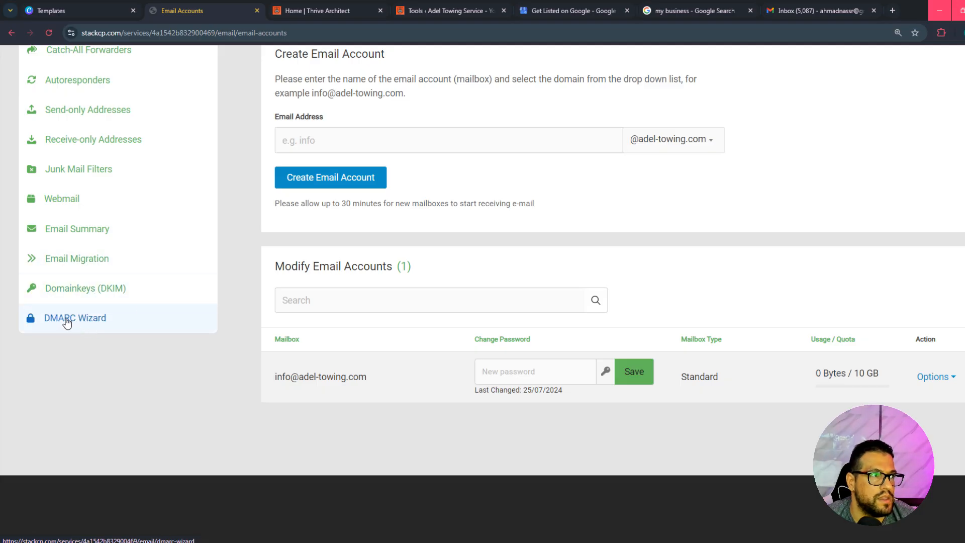
{"action": "left_click", "coordinate": [98, 295]}
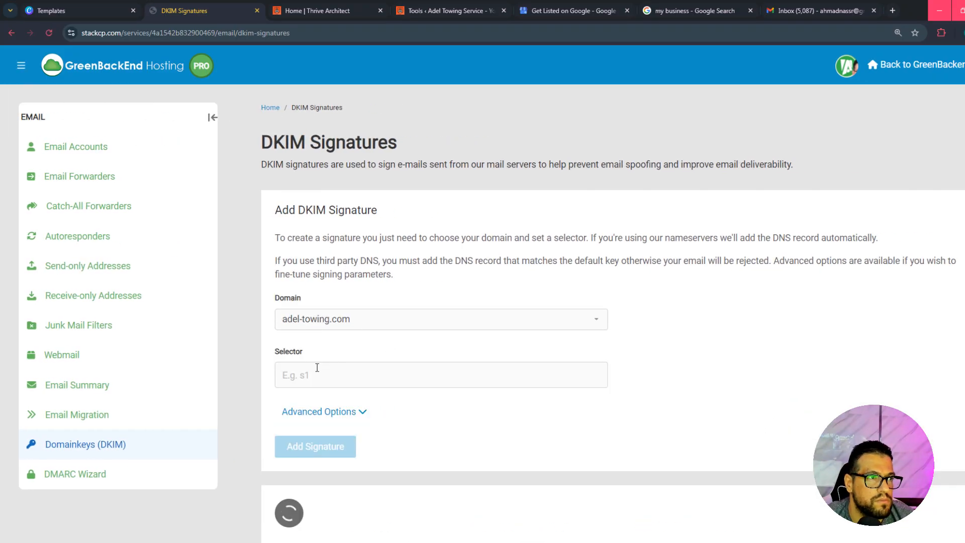
{"action": "left_click", "coordinate": [317, 367]}
{"action": "type", "text": "s1"}
{"action": "scroll", "coordinate": [482, 342], "scroll_direction": "down", "scroll_amount": 2}
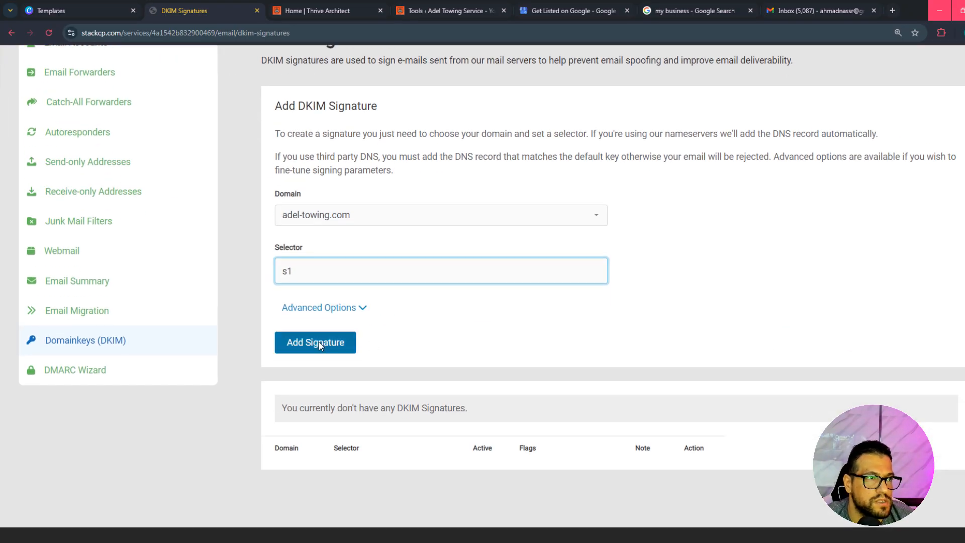
{"action": "left_click", "coordinate": [319, 341]}
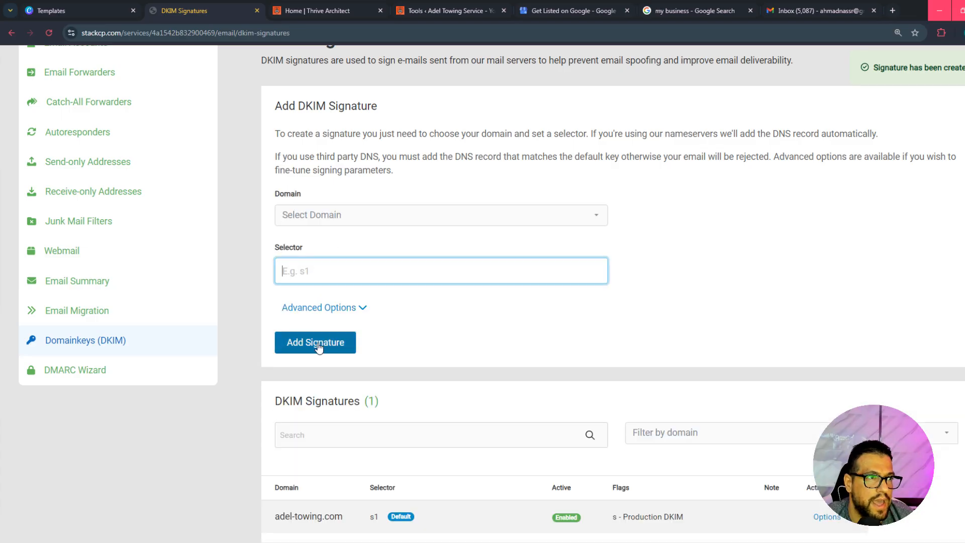
{"action": "scroll", "coordinate": [318, 346], "scroll_direction": "down", "scroll_amount": 3}
{"action": "left_click_drag", "start_coordinate": [368, 360], "coordinate": [372, 360]}
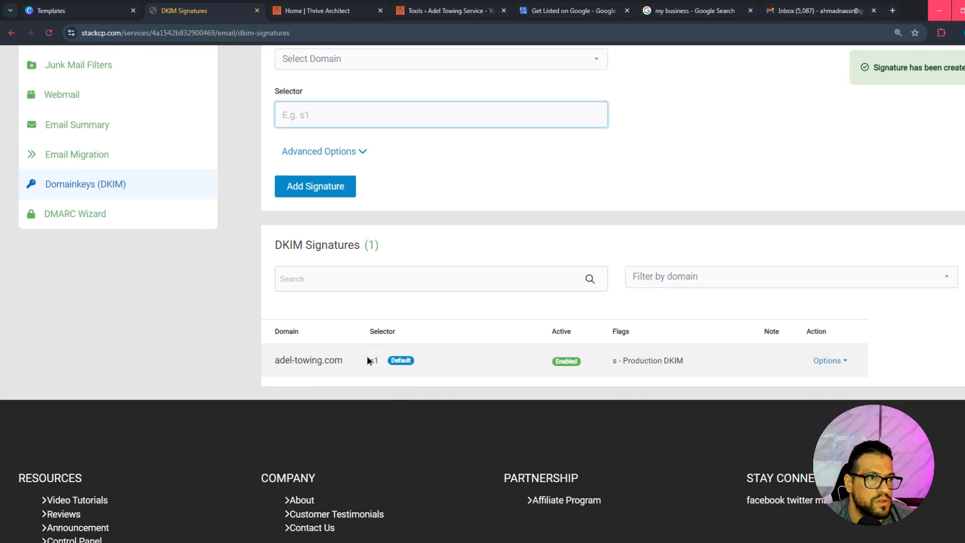
Add a DMARC record for adel-towing.com with the policy type None.
{"action": "left_click", "coordinate": [79, 223]}
{"action": "scroll", "coordinate": [484, 325], "scroll_direction": "down", "scroll_amount": 3}
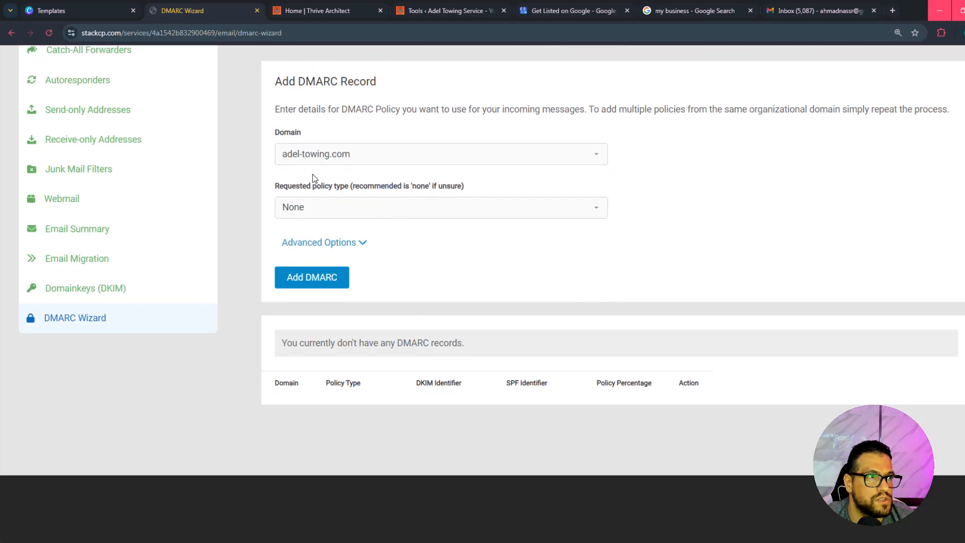
{"action": "left_click", "coordinate": [308, 280]}
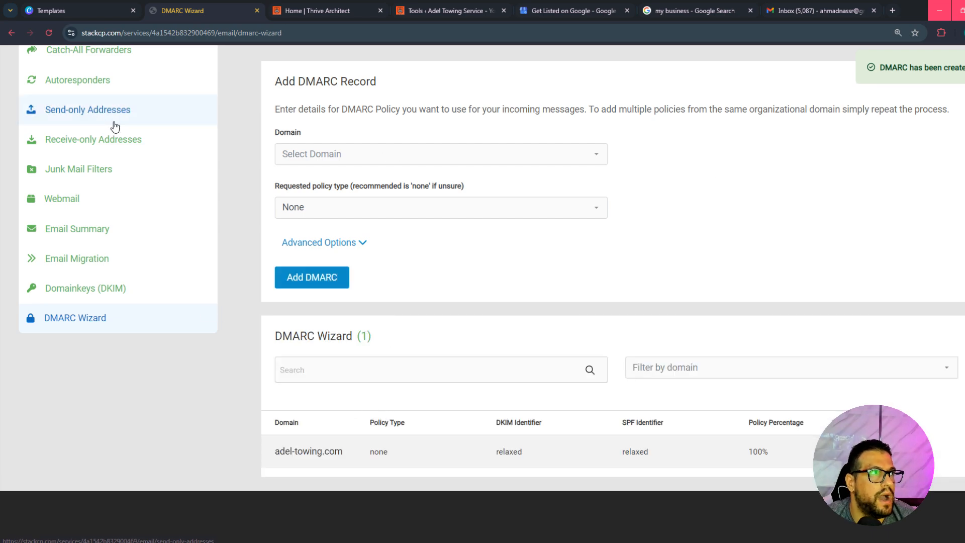
Return to the WP Mail SMTP tools, send another HTML test email and check its delivery result.
{"action": "left_click", "coordinate": [470, 12]}
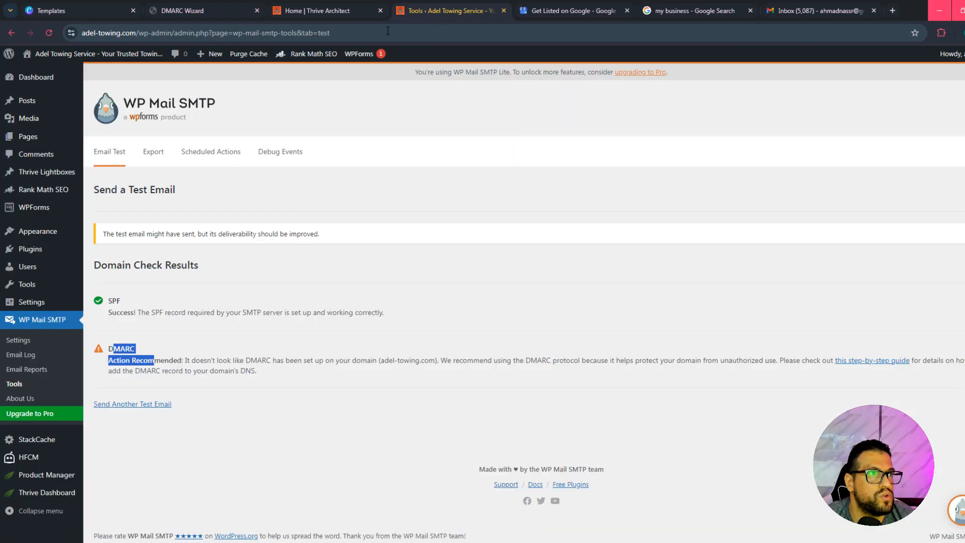
{"action": "left_click", "coordinate": [147, 406]}
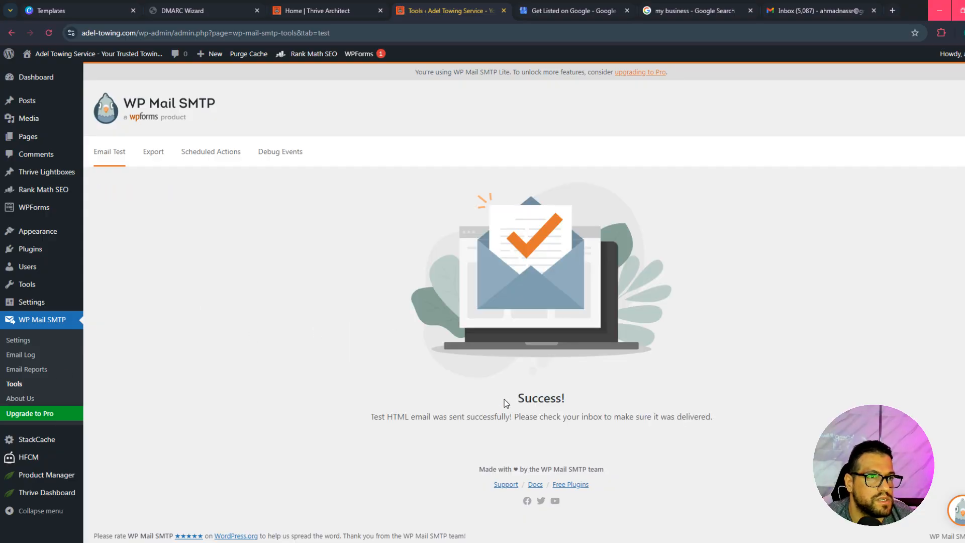
{"action": "left_click_drag", "start_coordinate": [505, 399], "coordinate": [577, 417]}
{"action": "left_click", "coordinate": [505, 293]}
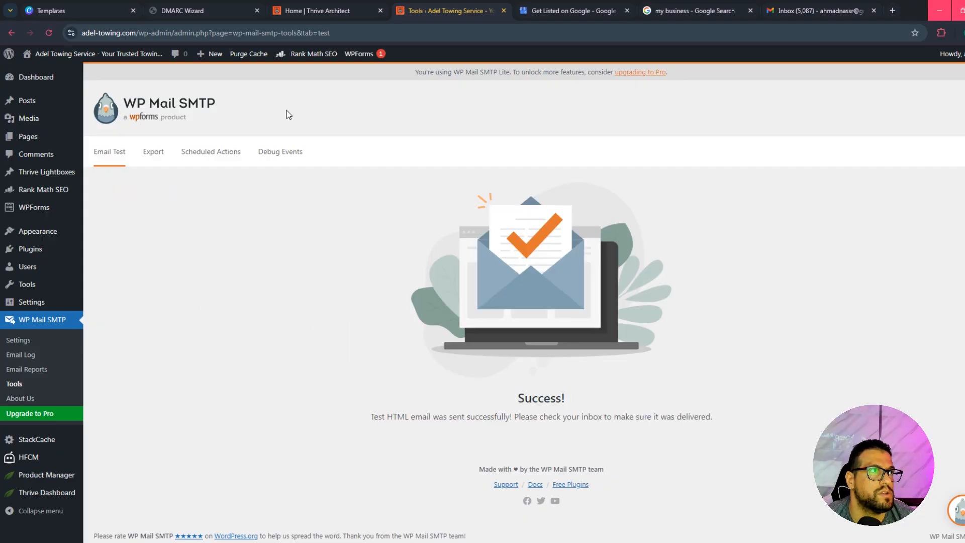
Open the mailbox's webmail from the hosting panel and view the newest WP Mail SMTP test email with remote resources allowed.
{"action": "left_click", "coordinate": [183, 10]}
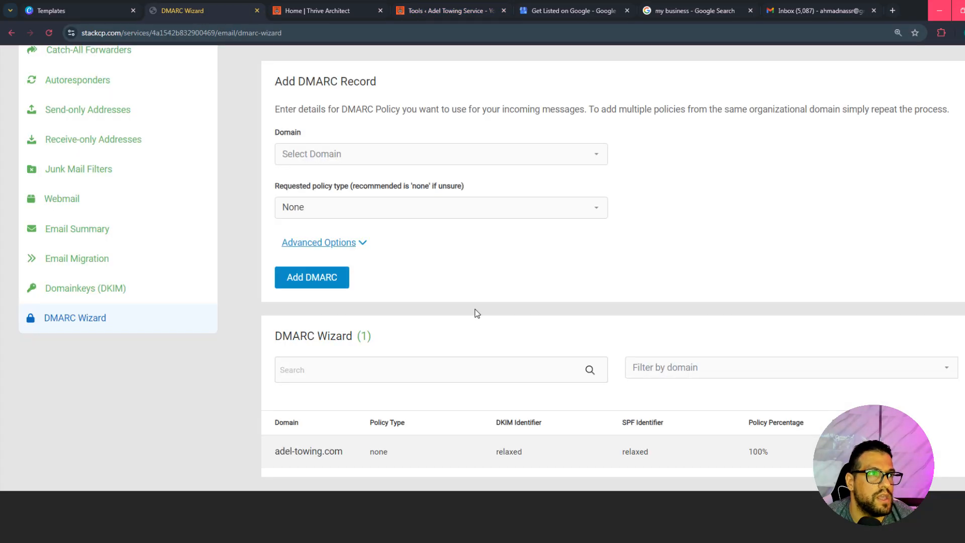
{"action": "scroll", "coordinate": [475, 309], "scroll_direction": "up", "scroll_amount": 4}
{"action": "left_click", "coordinate": [94, 156]}
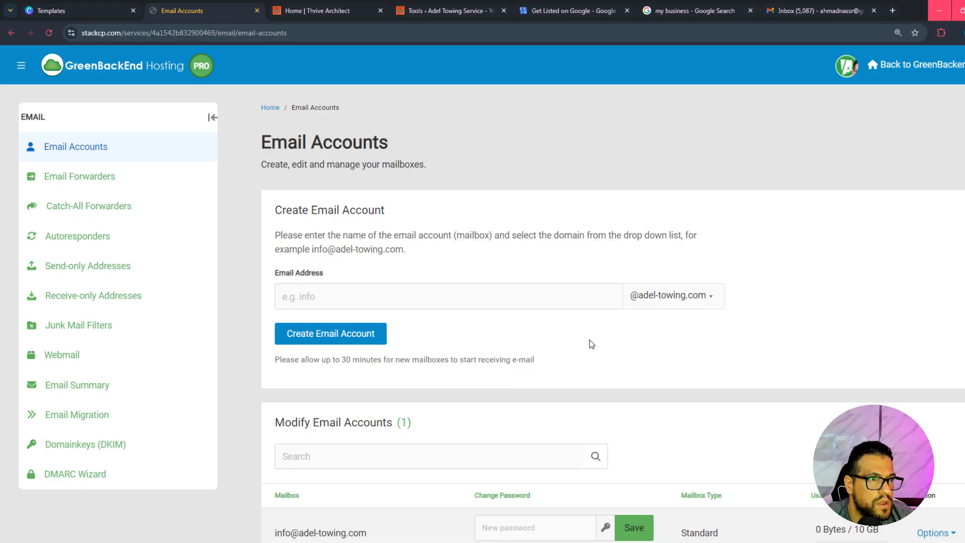
{"action": "scroll", "coordinate": [594, 344], "scroll_direction": "down", "scroll_amount": 3}
{"action": "left_click", "coordinate": [938, 377]}
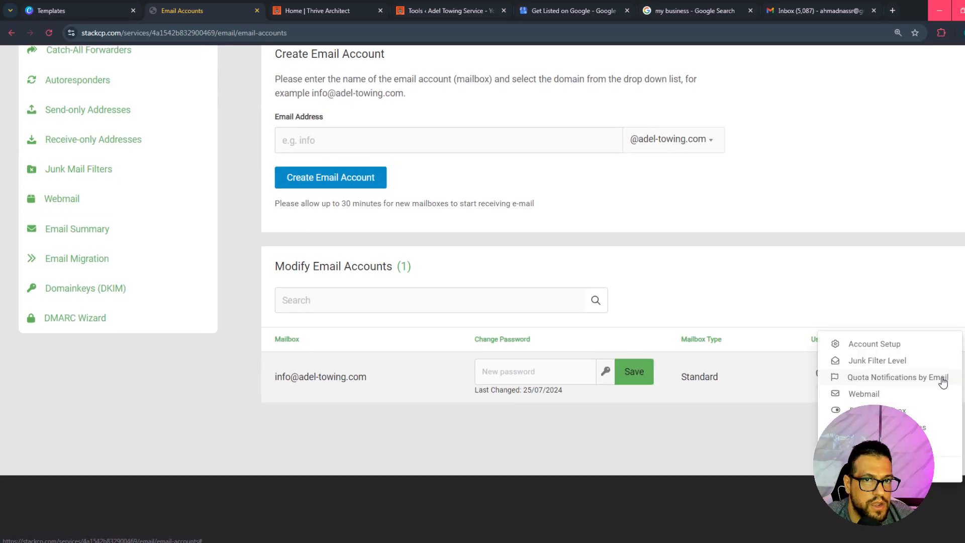
{"action": "left_click", "coordinate": [871, 397]}
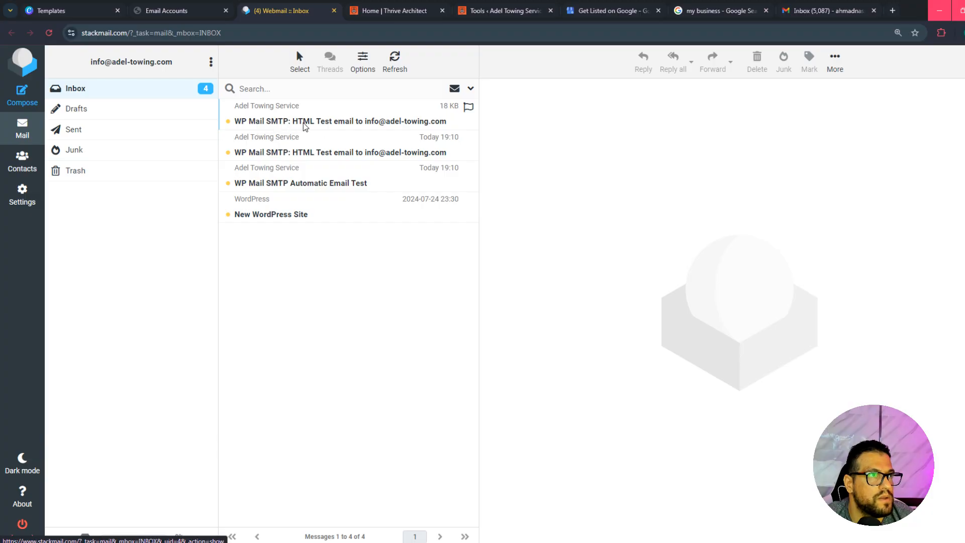
{"action": "left_click", "coordinate": [362, 127]}
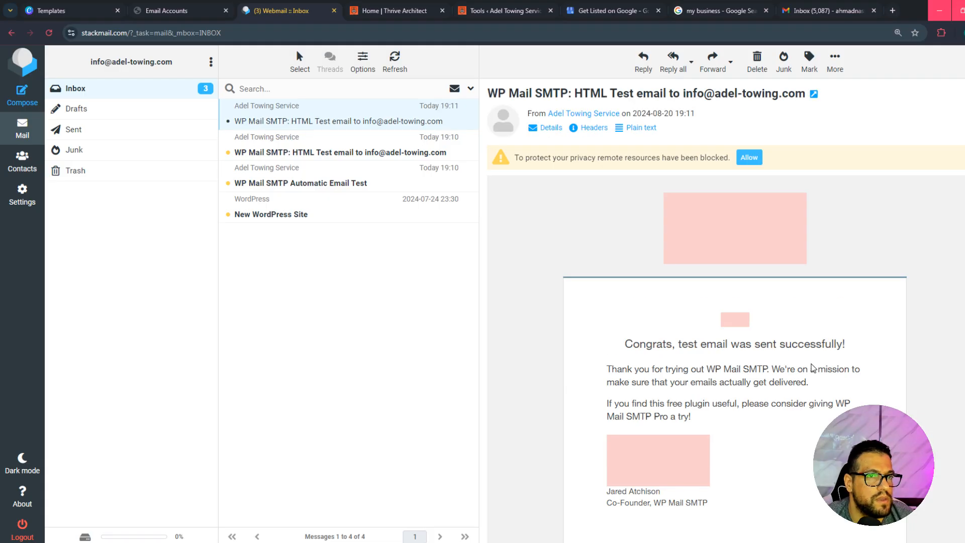
{"action": "left_click", "coordinate": [748, 156]}
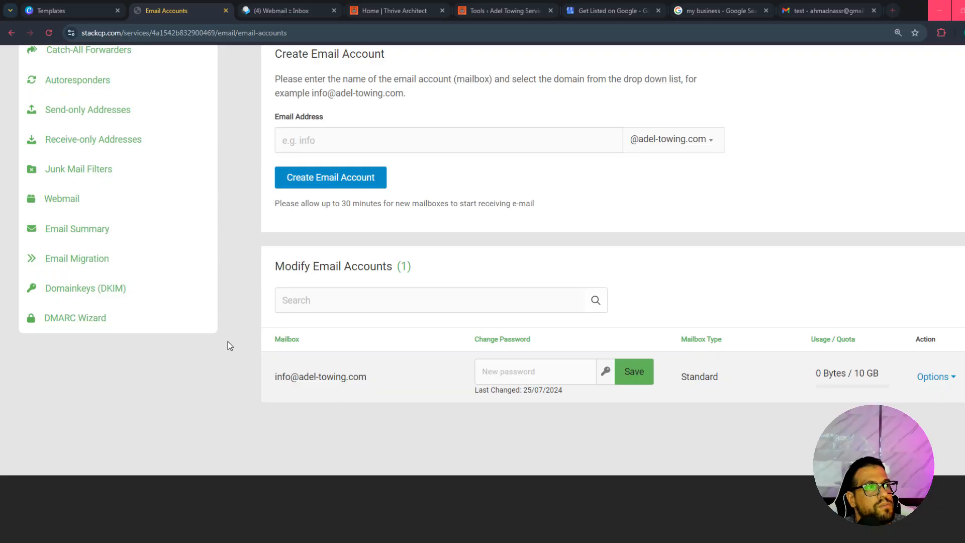
Show the available options for the domain's mailbox in the hosting panel's email accounts list.
{"action": "scroll", "coordinate": [151, 258], "scroll_direction": "up", "scroll_amount": 3}
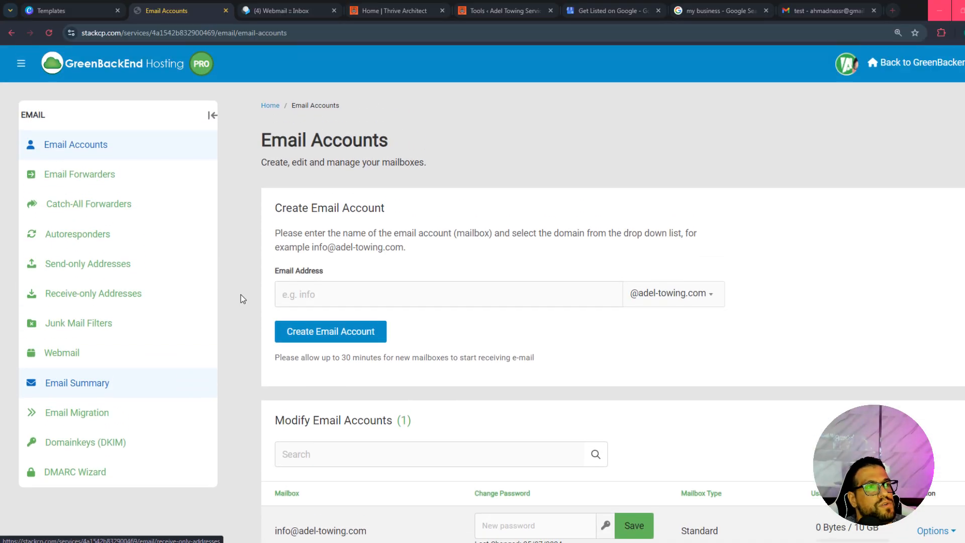
{"action": "scroll", "coordinate": [243, 298], "scroll_direction": "down", "scroll_amount": 3}
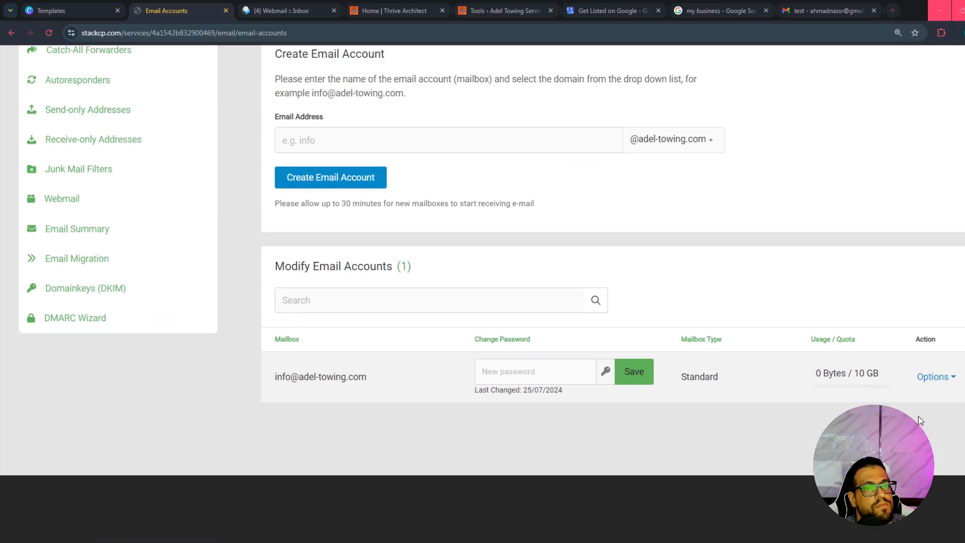
{"action": "left_click", "coordinate": [938, 380]}
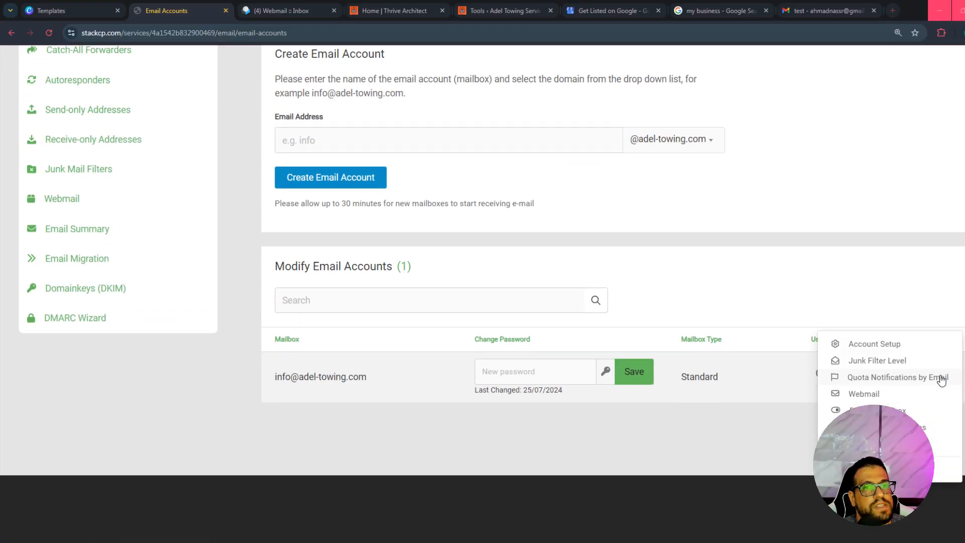
Open the mailbox's webmail from the hosting panel, check its web address, and return to the email accounts page.
{"action": "left_click", "coordinate": [877, 395]}
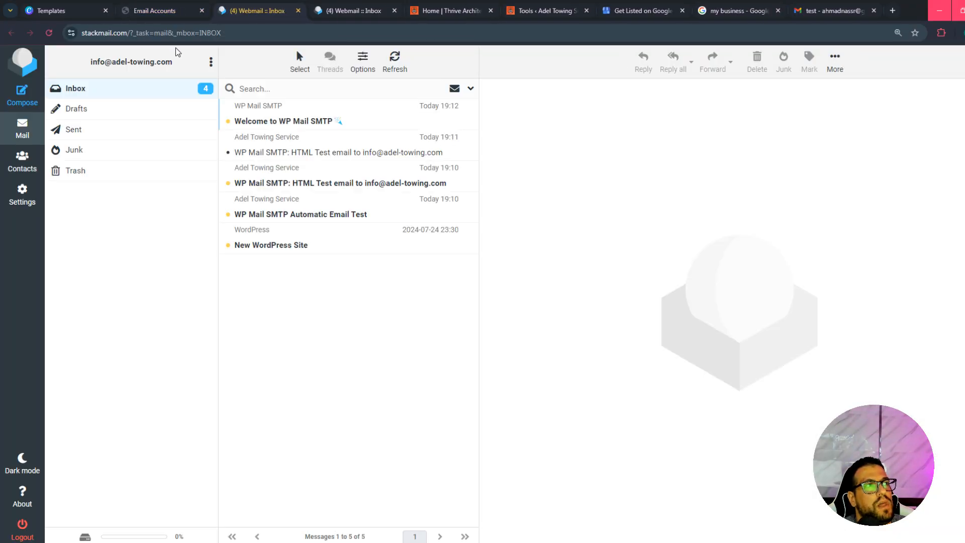
{"action": "left_click", "coordinate": [125, 33]}
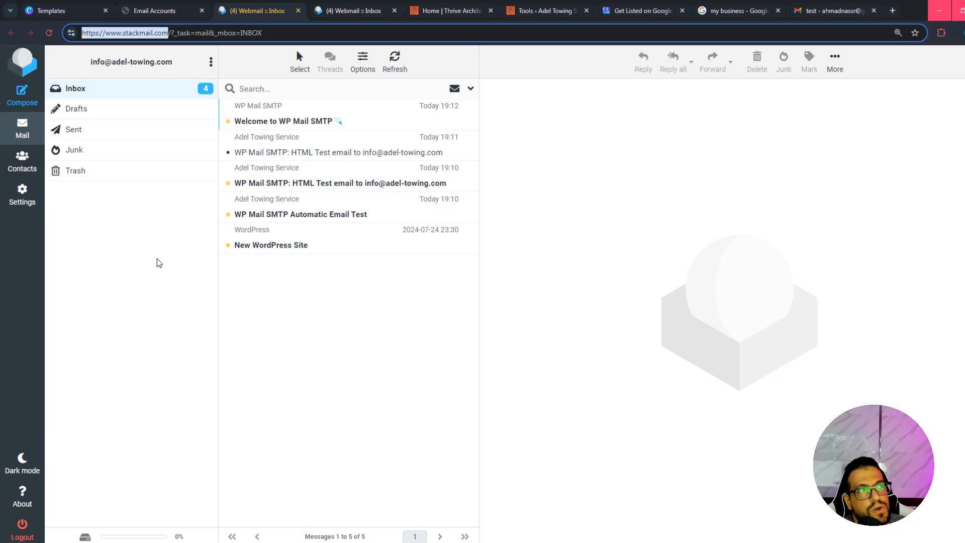
{"action": "left_click", "coordinate": [156, 10]}
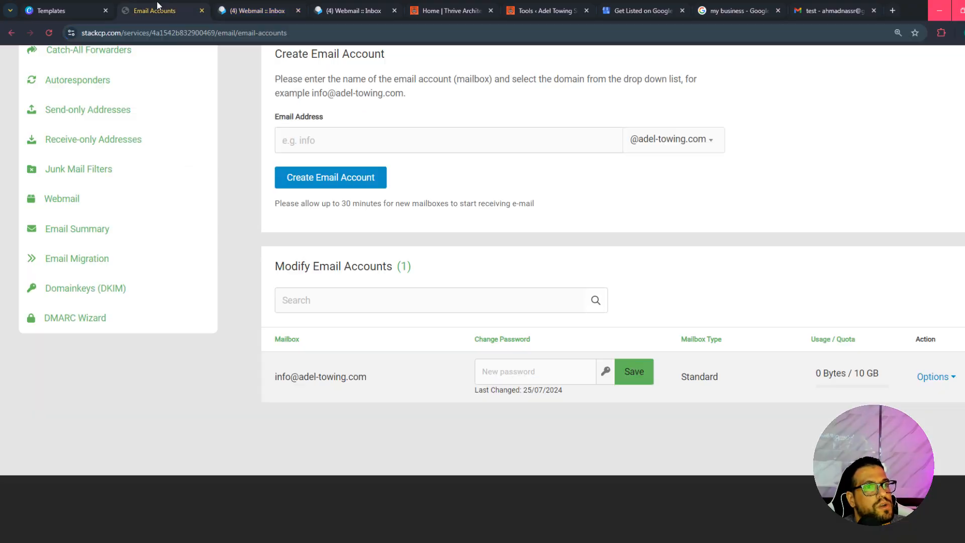
View the mailbox's account setup details and examine the IMAP port, SMTP port and outgoing server.
{"action": "left_click", "coordinate": [933, 377]}
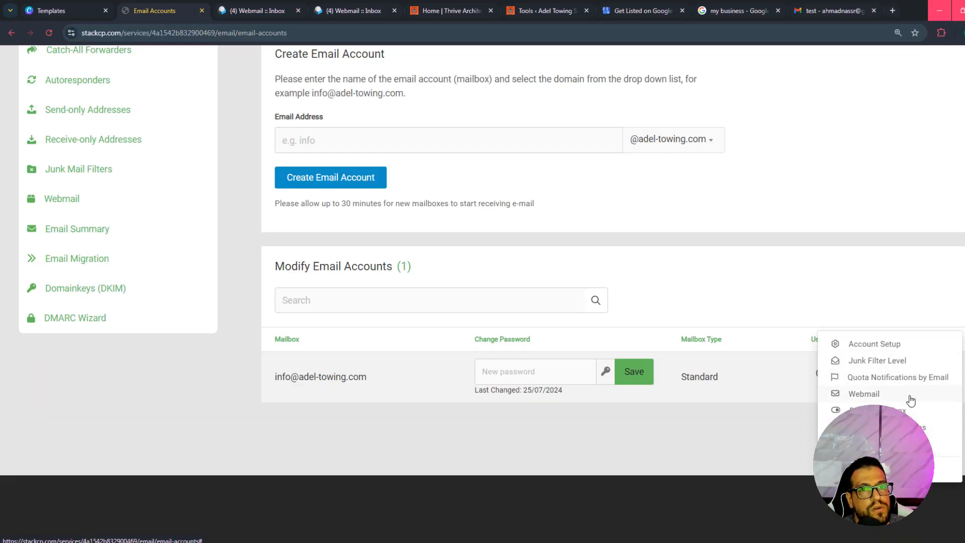
{"action": "left_click", "coordinate": [882, 345]}
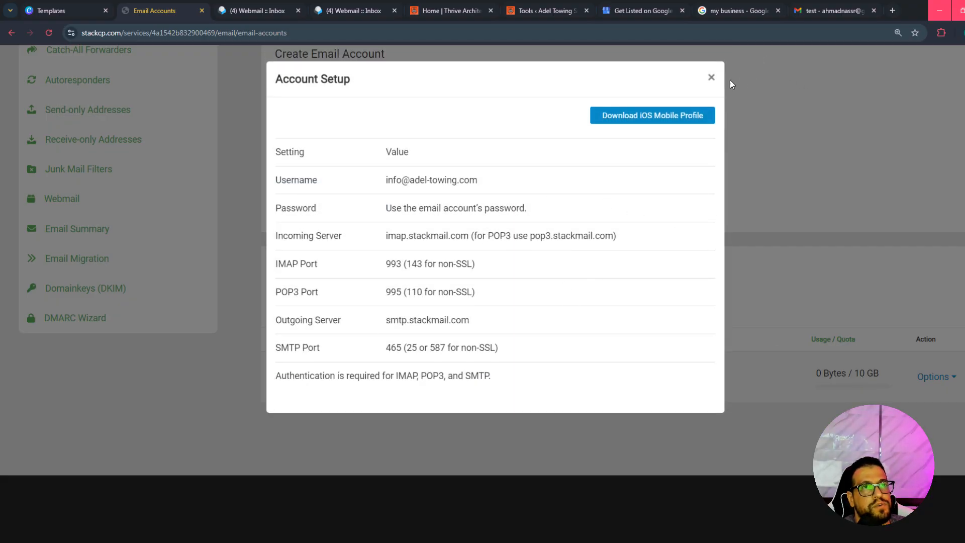
{"action": "left_click", "coordinate": [712, 78]}
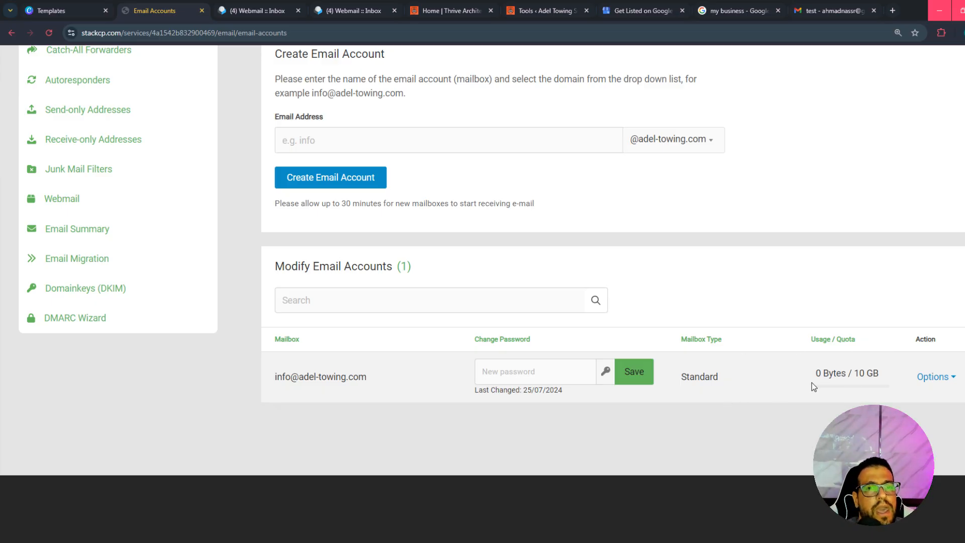
{"action": "left_click", "coordinate": [932, 378]}
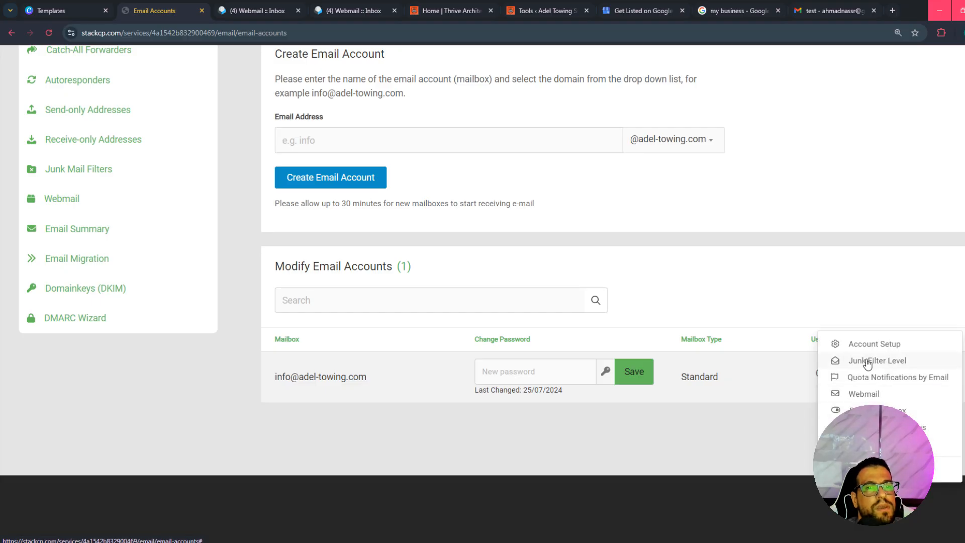
{"action": "left_click", "coordinate": [864, 343]}
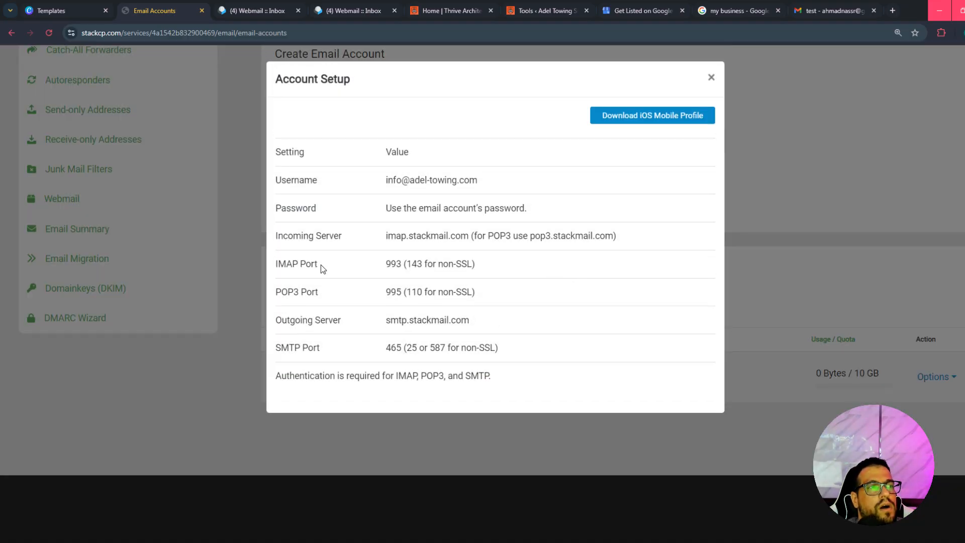
{"action": "left_click_drag", "start_coordinate": [386, 264], "coordinate": [474, 264]}
{"action": "double_click", "coordinate": [393, 264]}
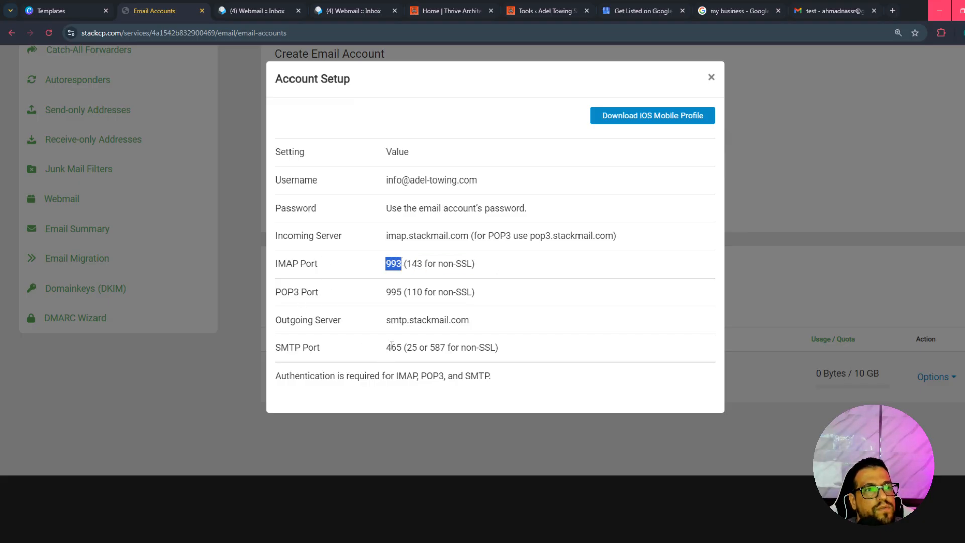
{"action": "left_click_drag", "start_coordinate": [385, 348], "coordinate": [408, 346]}
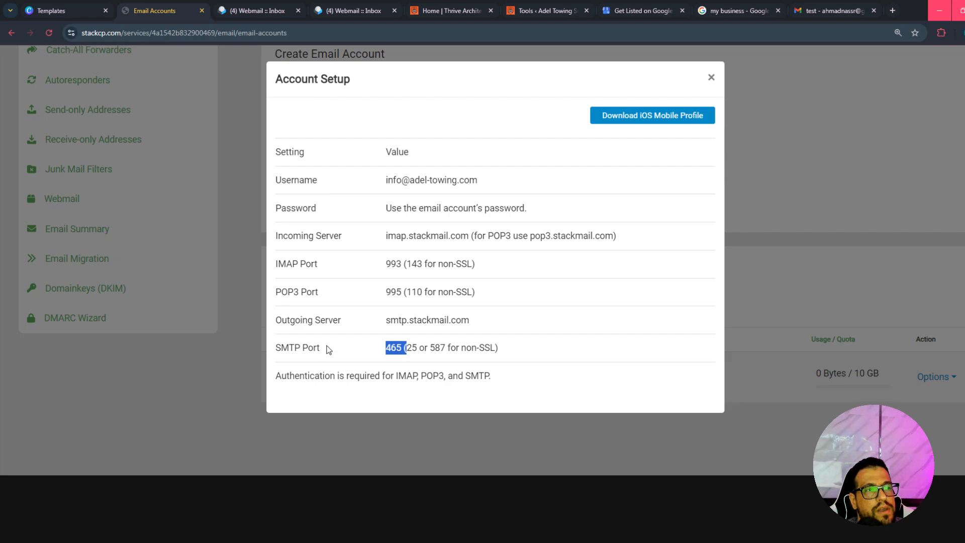
{"action": "left_click_drag", "start_coordinate": [384, 320], "coordinate": [459, 320]}
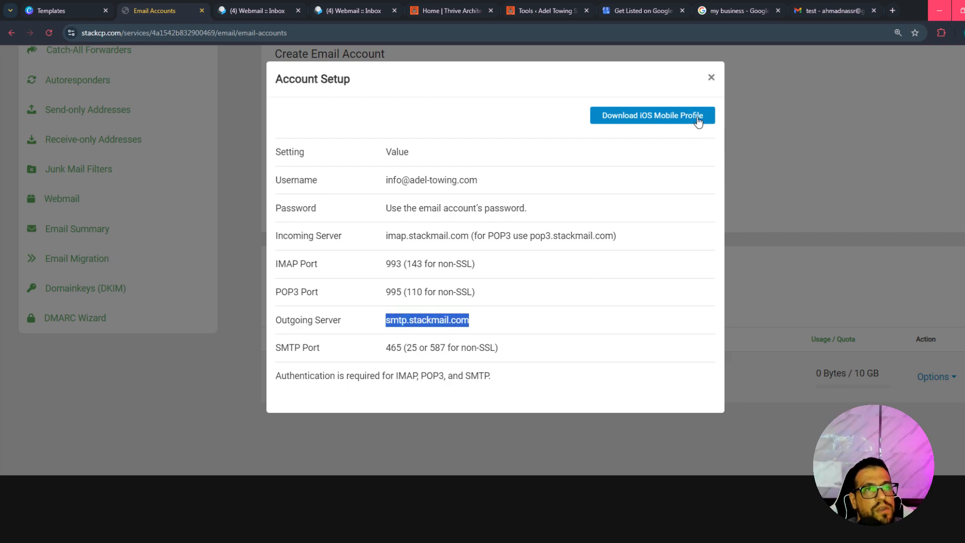
{"action": "left_click", "coordinate": [709, 77]}
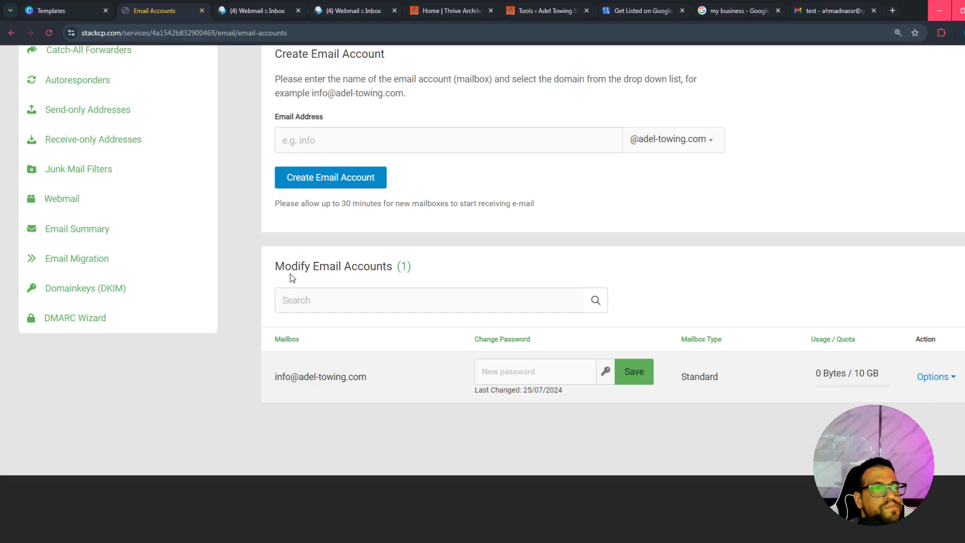
{"action": "scroll", "coordinate": [571, 357], "scroll_direction": "up", "scroll_amount": 1}
{"action": "left_click", "coordinate": [933, 428]}
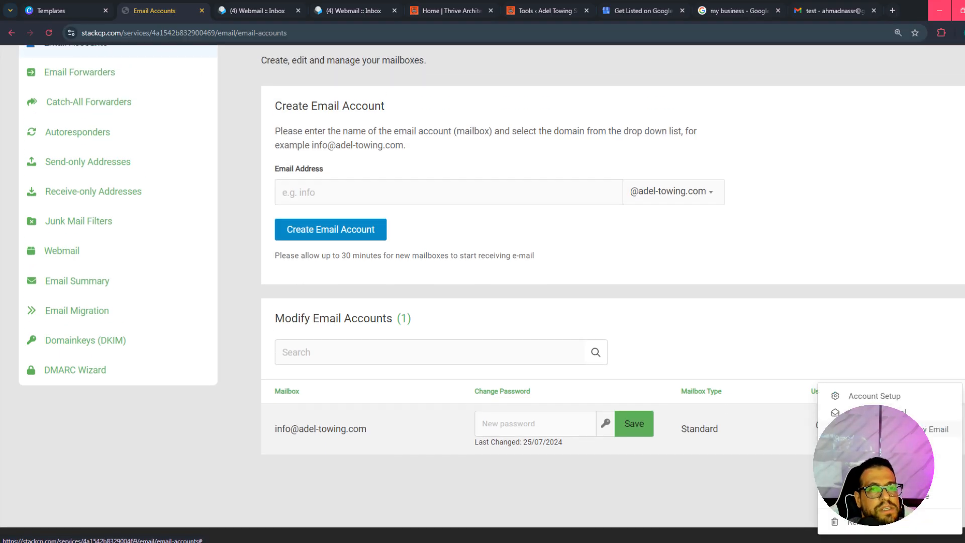
{"action": "left_click", "coordinate": [474, 297]}
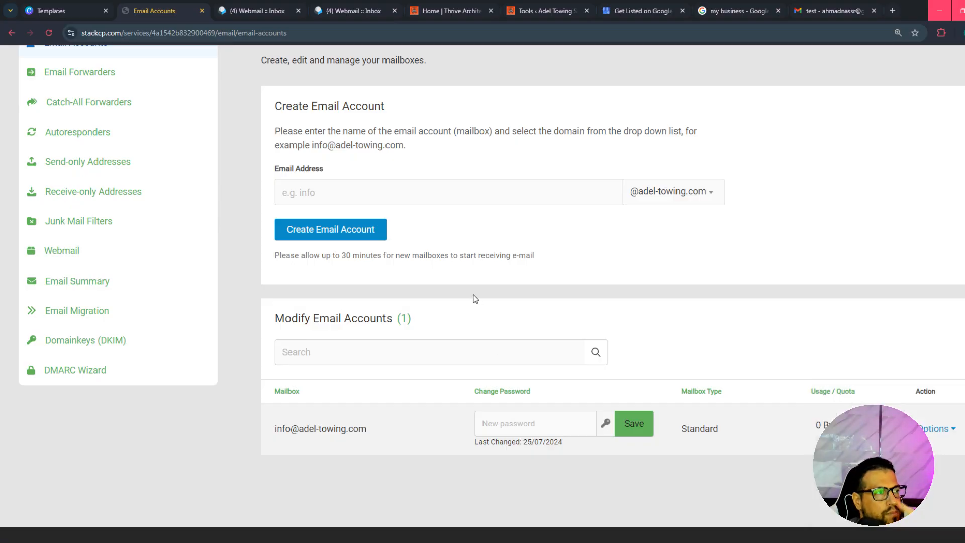
{"action": "scroll", "coordinate": [92, 145], "scroll_direction": "up", "scroll_amount": 1}
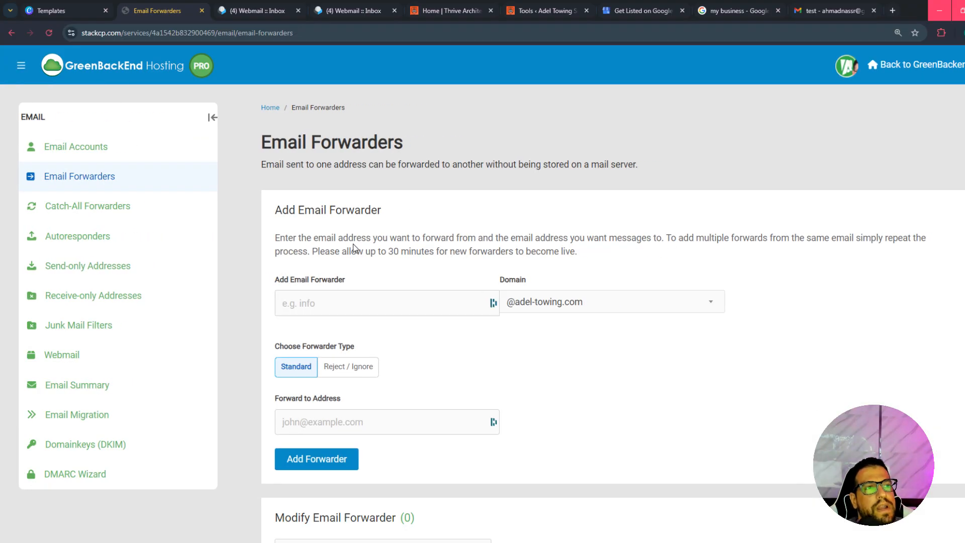
{"action": "left_click", "coordinate": [375, 297]}
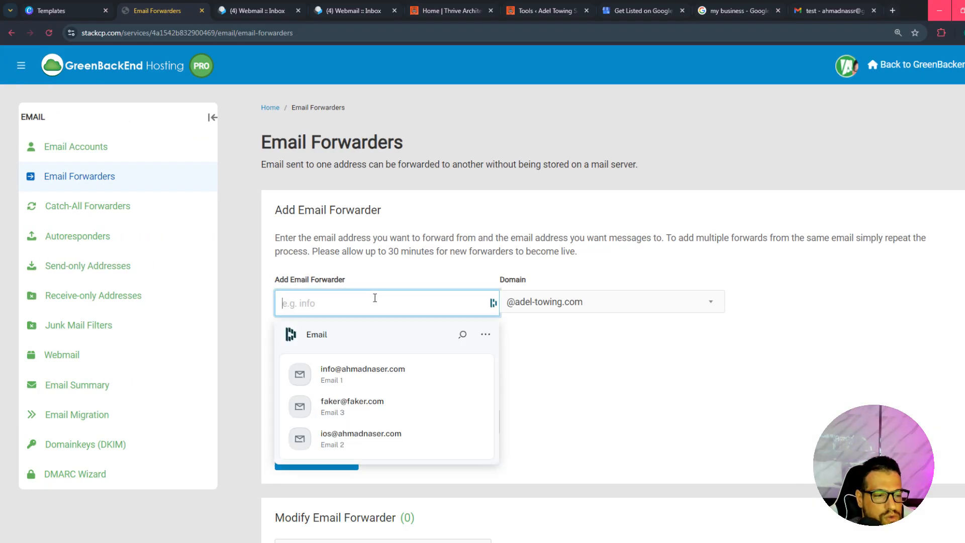
{"action": "scroll", "coordinate": [375, 298], "scroll_direction": "down", "scroll_amount": 2}
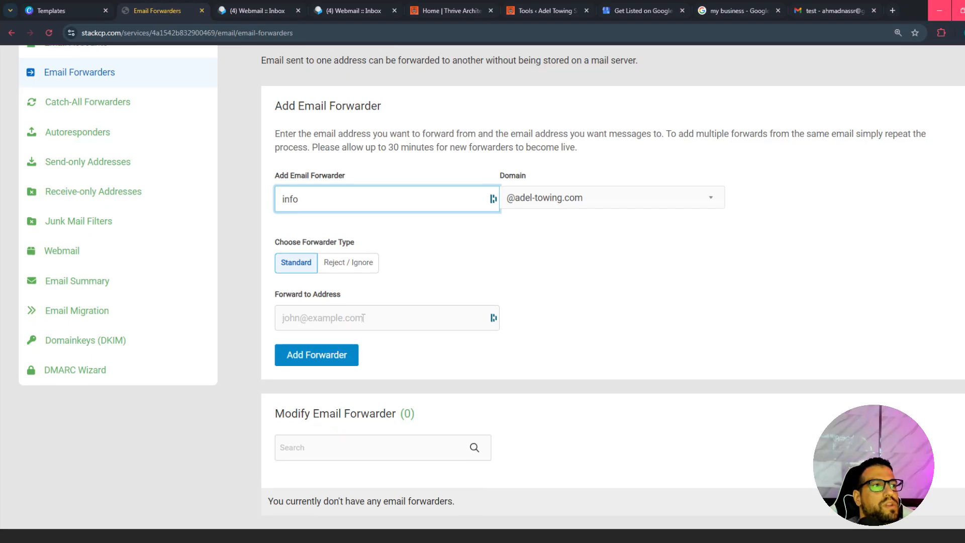
{"action": "left_click", "coordinate": [362, 316]}
{"action": "key", "text": "super+v"}
{"action": "left_click", "coordinate": [371, 370]}
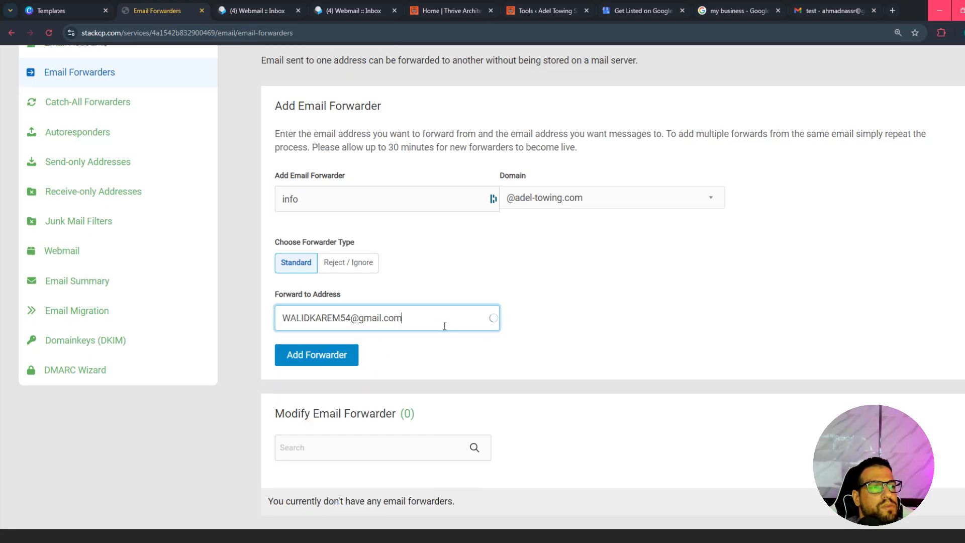
{"action": "left_click_drag", "start_coordinate": [445, 326], "coordinate": [218, 325]}
{"action": "left_click", "coordinate": [666, 310]}
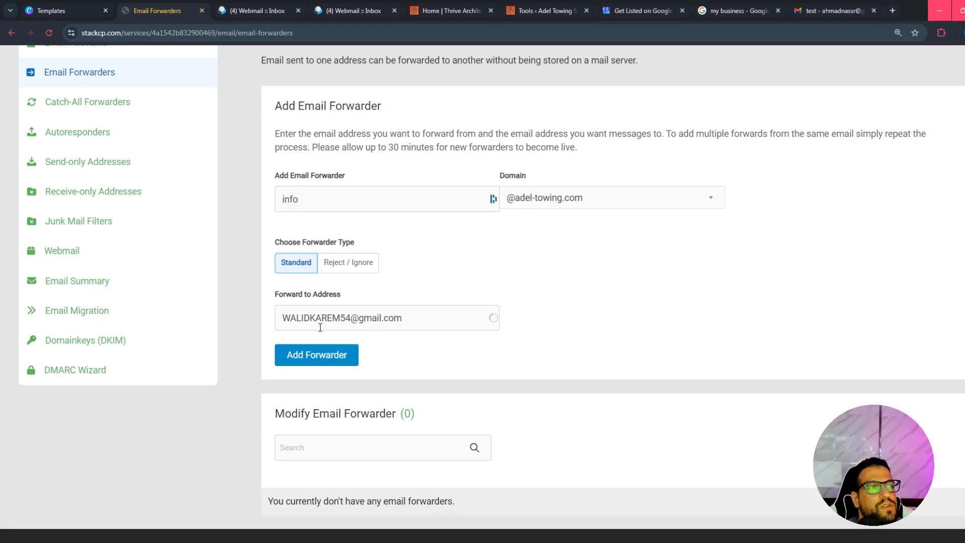
{"action": "left_click", "coordinate": [322, 355]}
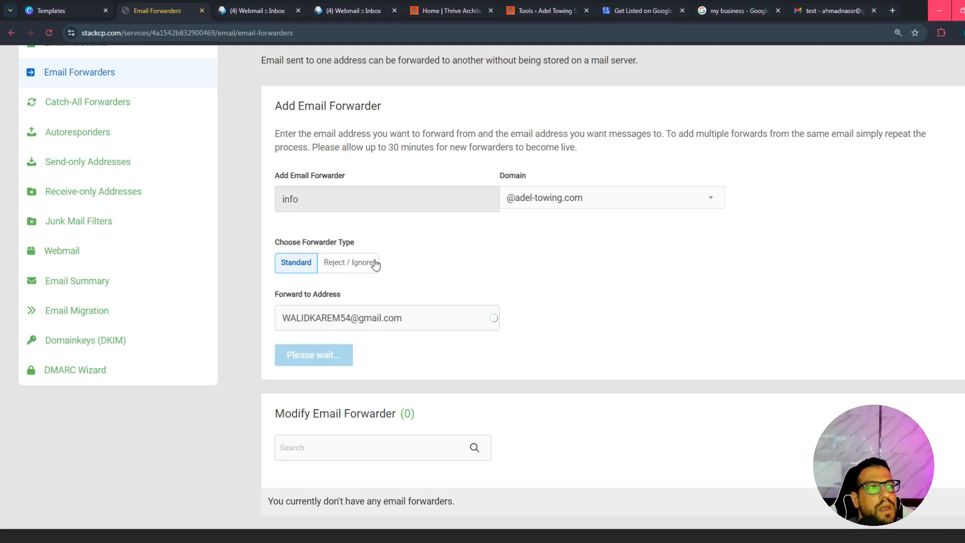
{"action": "scroll", "coordinate": [343, 369], "scroll_direction": "down", "scroll_amount": 3}
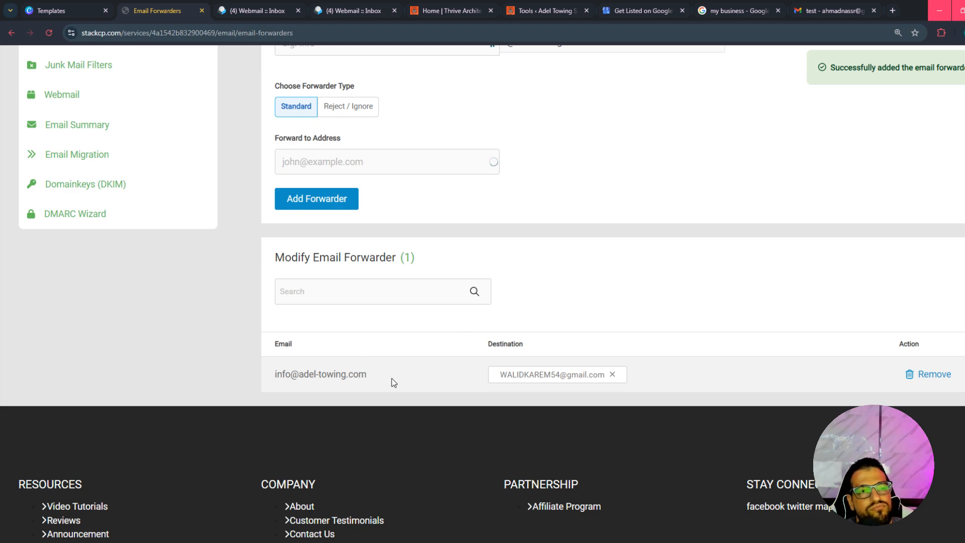
{"action": "left_click_drag", "start_coordinate": [275, 373], "coordinate": [369, 375]}
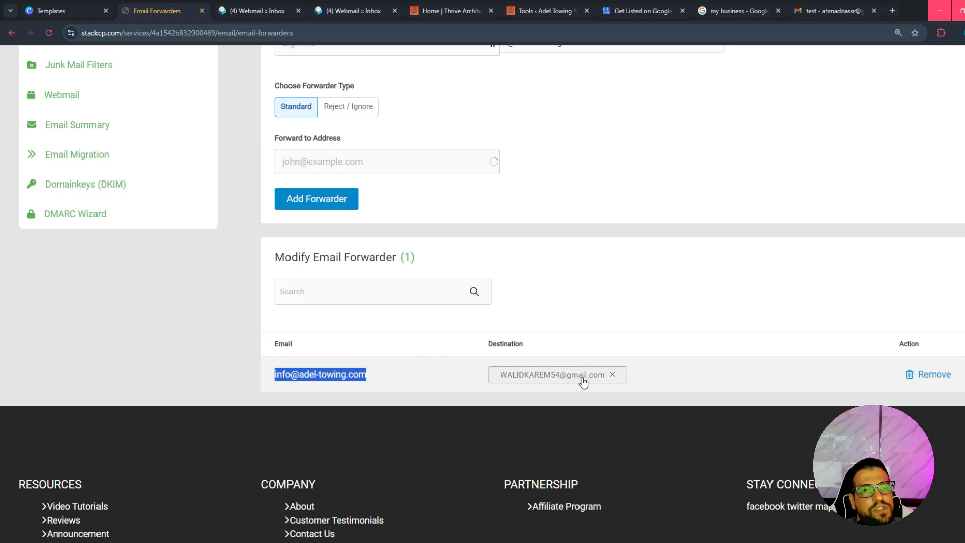
{"action": "scroll", "coordinate": [473, 372], "scroll_direction": "up", "scroll_amount": 5}
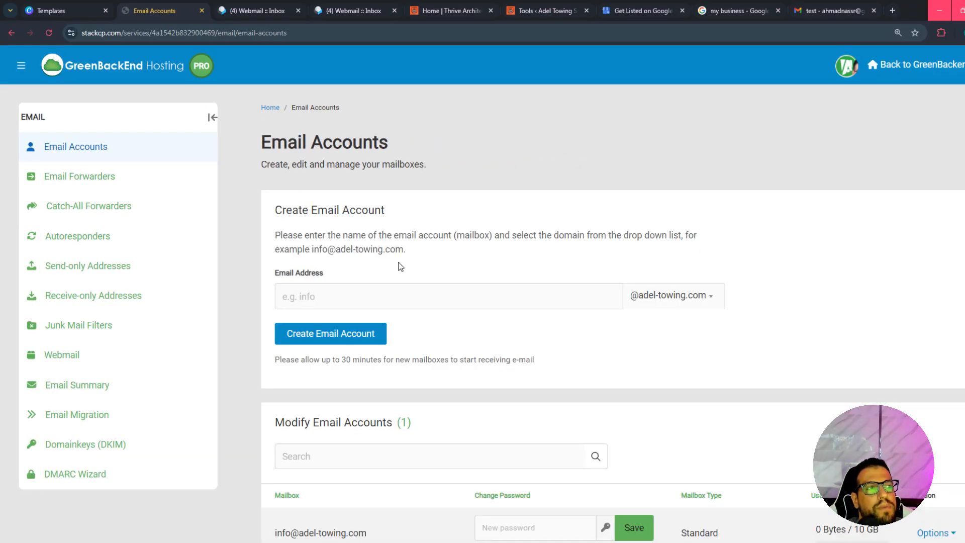
{"action": "left_click", "coordinate": [465, 291]}
{"action": "type", "text": "cs"}
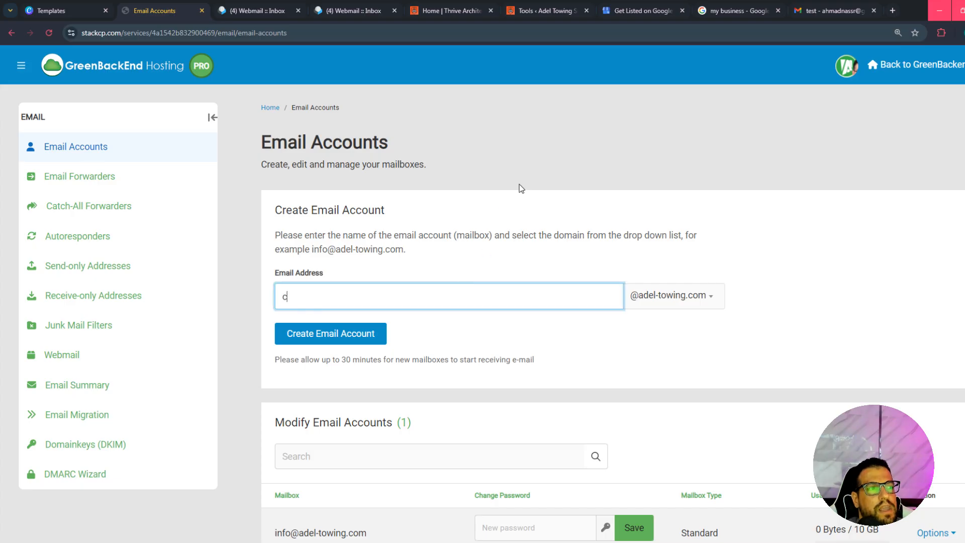
{"action": "left_click", "coordinate": [687, 295]}
{"action": "left_click", "coordinate": [613, 267]}
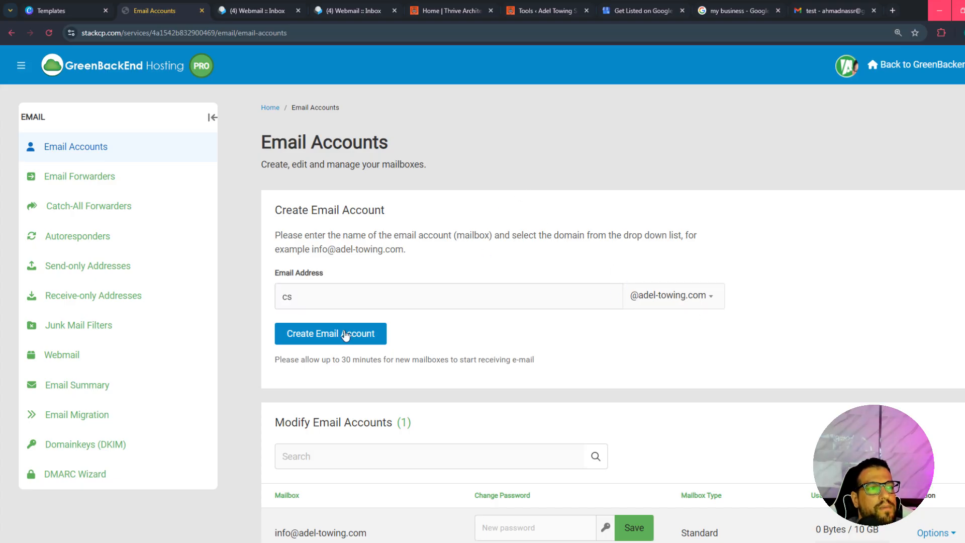
{"action": "scroll", "coordinate": [636, 382], "scroll_direction": "down", "scroll_amount": 3}
{"action": "scroll", "coordinate": [533, 255], "scroll_direction": "up", "scroll_amount": 3}
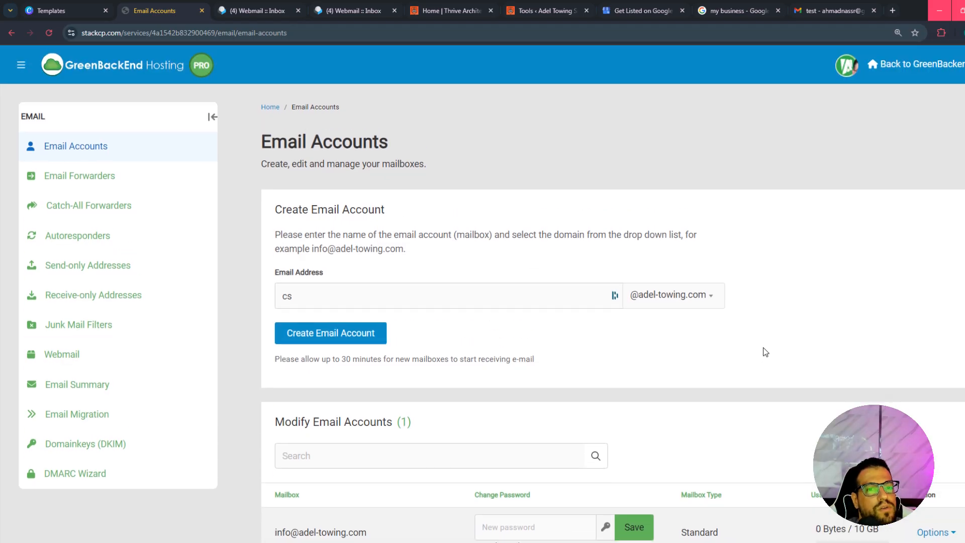
{"action": "scroll", "coordinate": [764, 350], "scroll_direction": "down", "scroll_amount": 2}
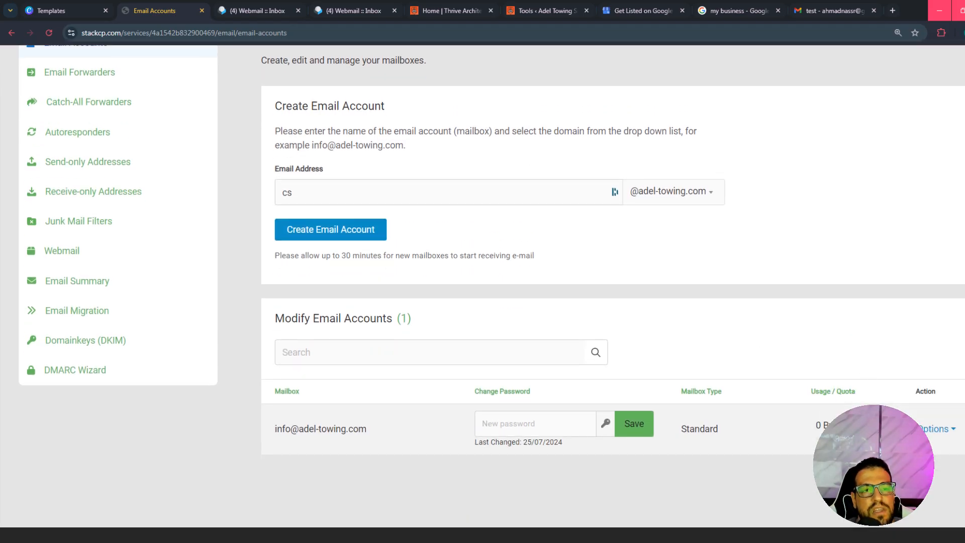
{"action": "scroll", "coordinate": [435, 305], "scroll_direction": "up", "scroll_amount": 2}
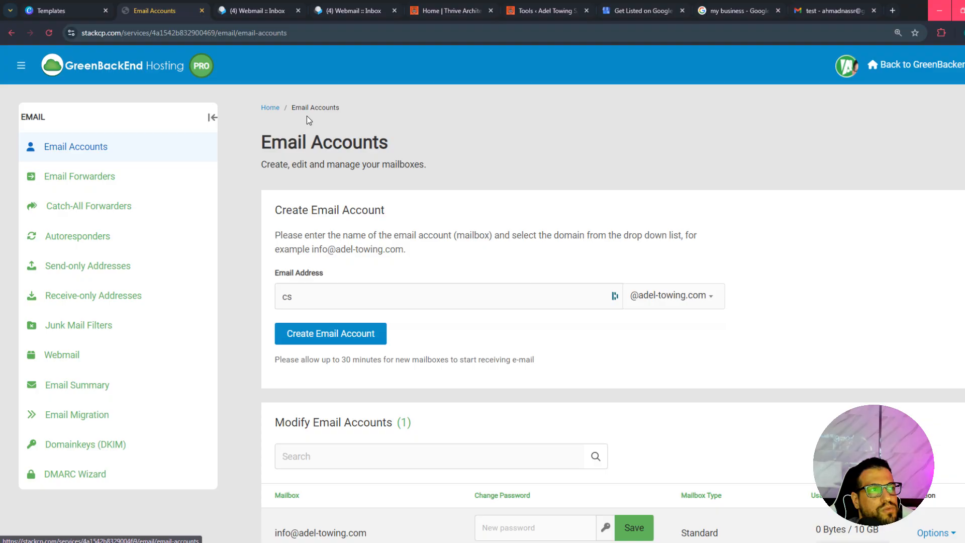
{"action": "left_click", "coordinate": [270, 109]}
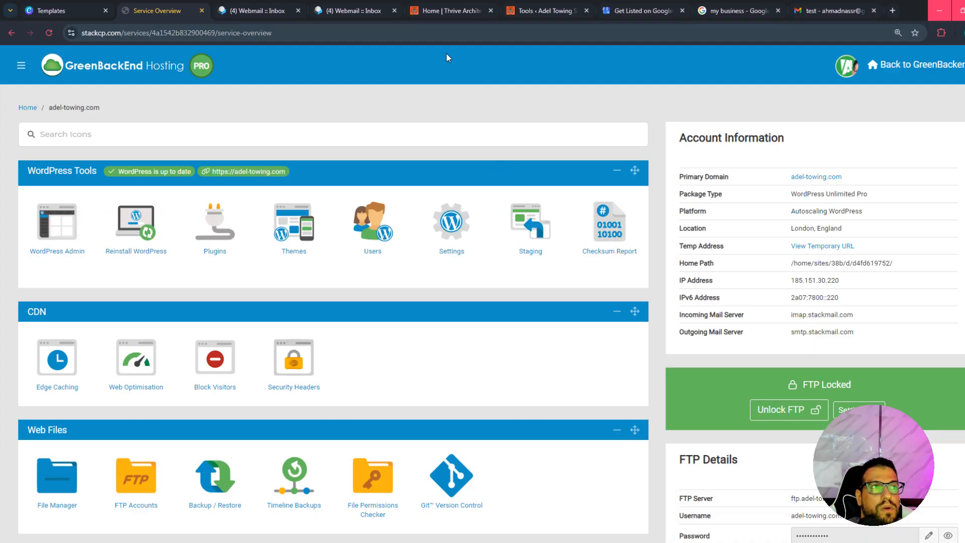
Visit the live Adel Towing site from the WordPress admin and examine its Contact section and the rest of the home page.
{"action": "left_click", "coordinate": [448, 17]}
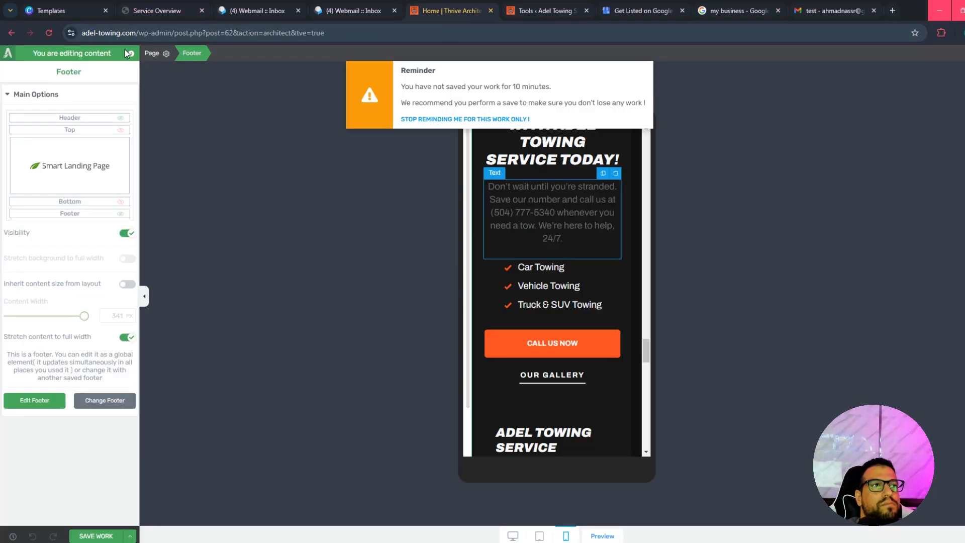
{"action": "left_click", "coordinate": [575, 7]}
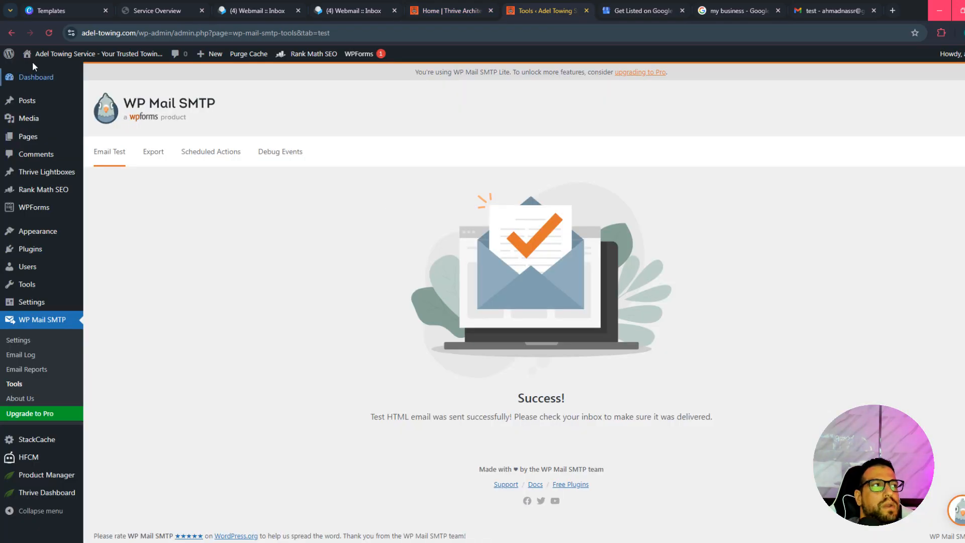
{"action": "mouse_move", "coordinate": [46, 56]}
{"action": "left_click", "coordinate": [49, 74]}
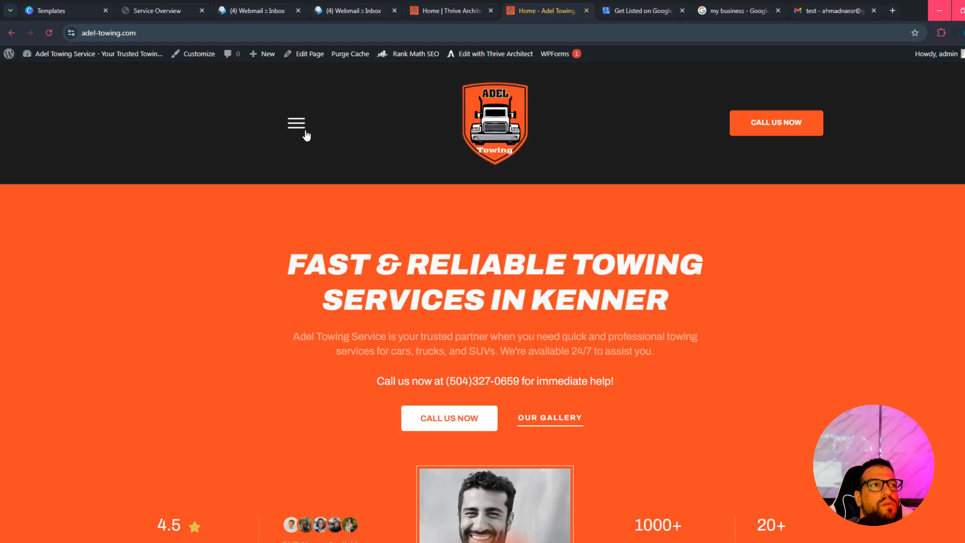
{"action": "left_click", "coordinate": [304, 131]}
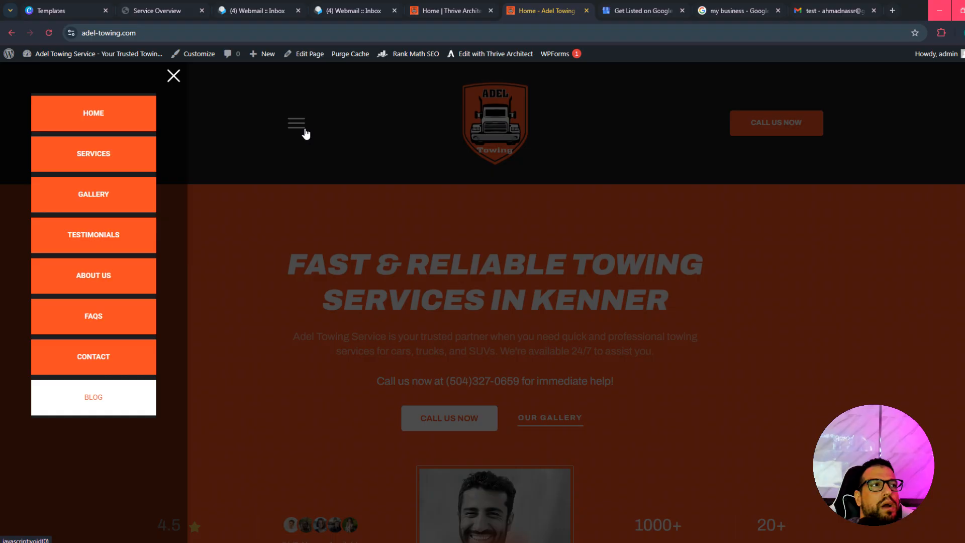
{"action": "left_click", "coordinate": [104, 361]}
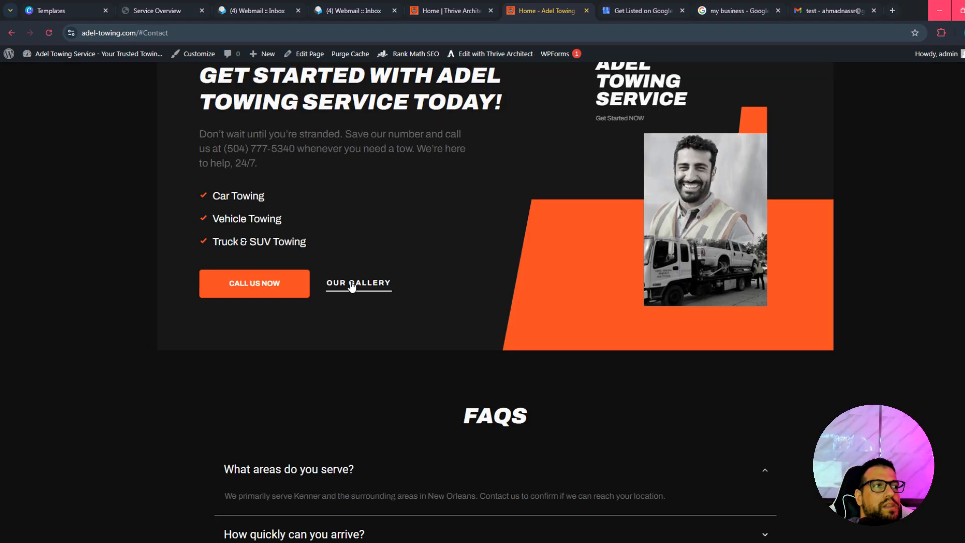
{"action": "scroll", "coordinate": [481, 327], "scroll_direction": "up", "scroll_amount": 15}
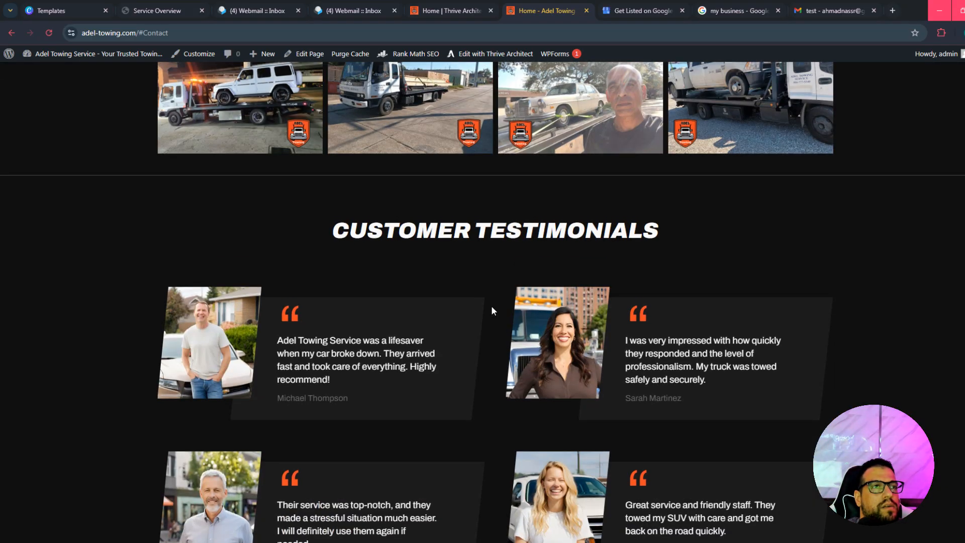
{"action": "scroll", "coordinate": [490, 306], "scroll_direction": "up", "scroll_amount": 10}
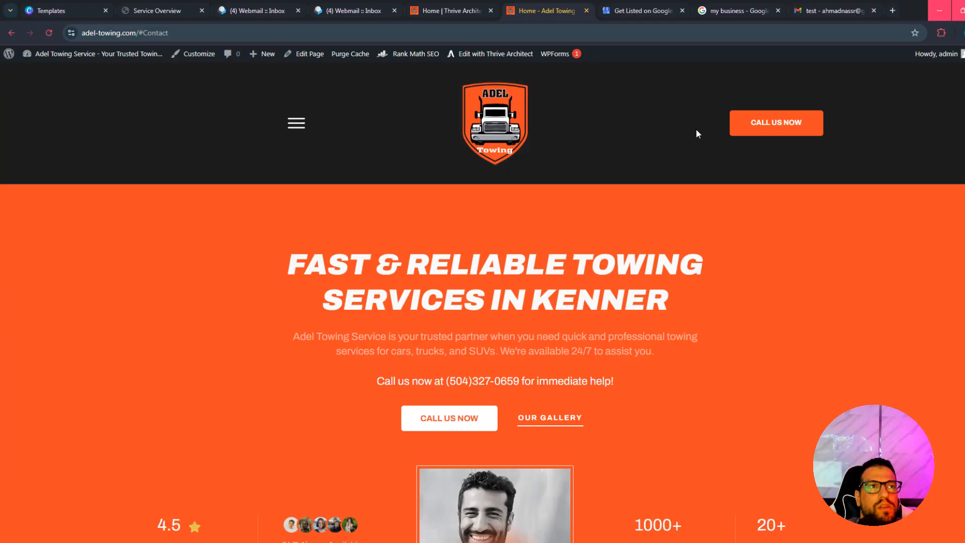